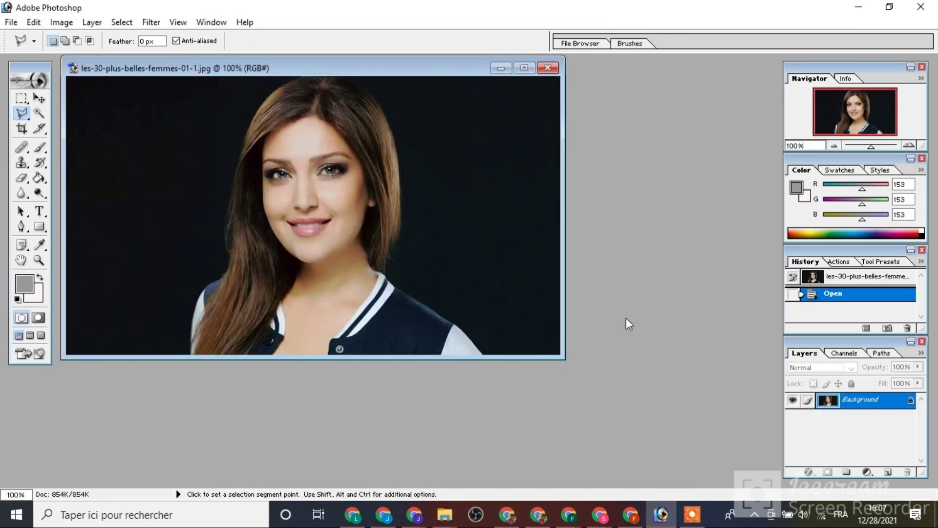
- Convert the locked Background into a regular layer with the default settings, and maximize the image window
double_click(826, 402)
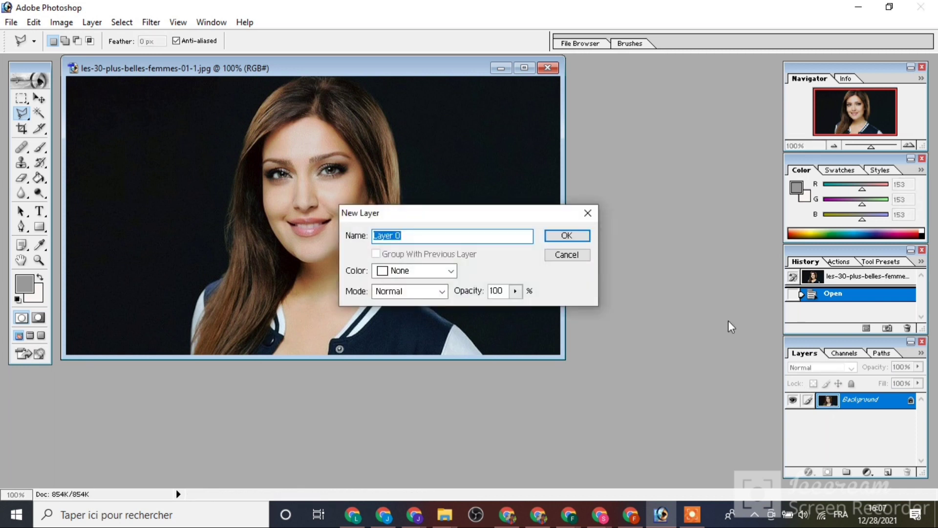
click(576, 237)
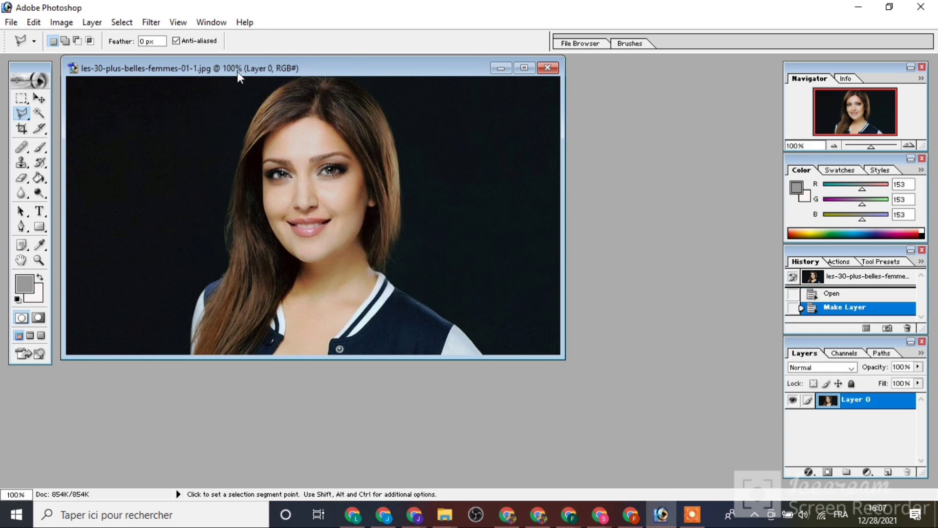
drag(239, 70, 262, 73)
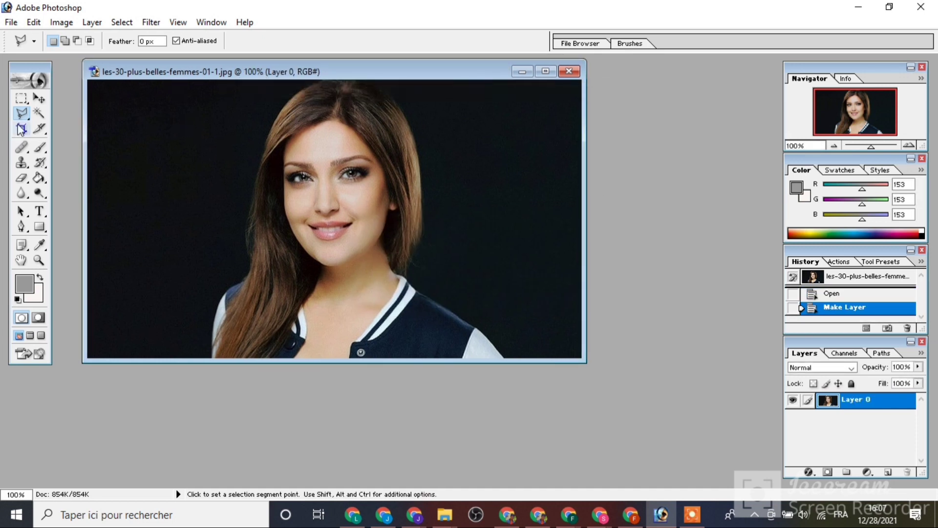
click(544, 70)
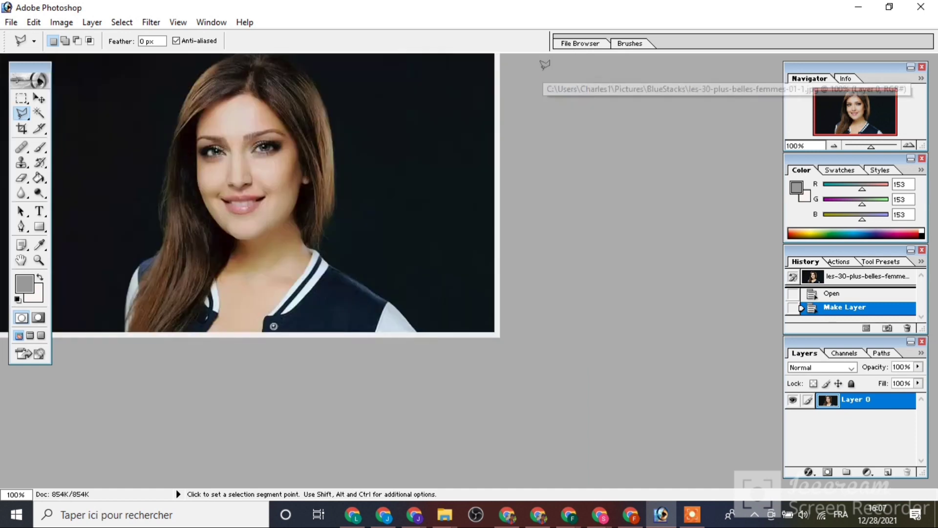
- Zoom the photo to 200% and move its layer upward until the portrait's lower edge is exposed
click(40, 259)
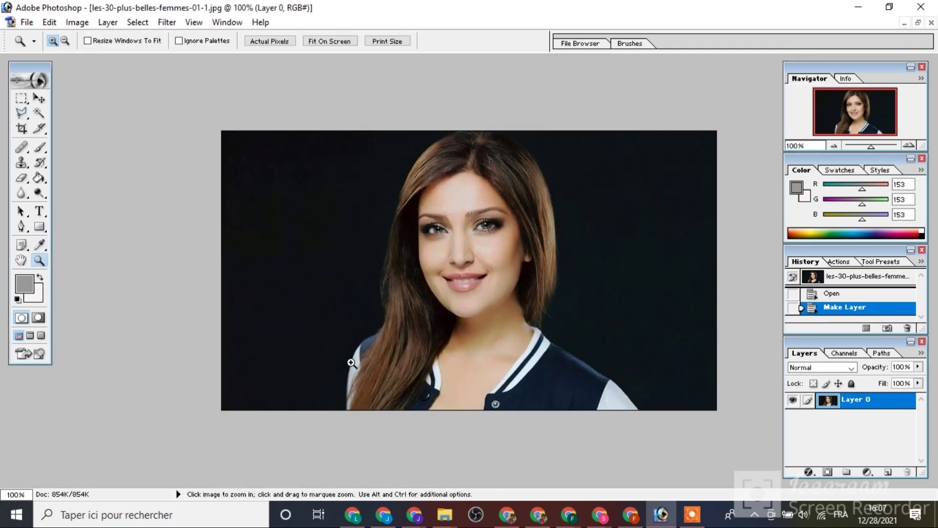
click(340, 367)
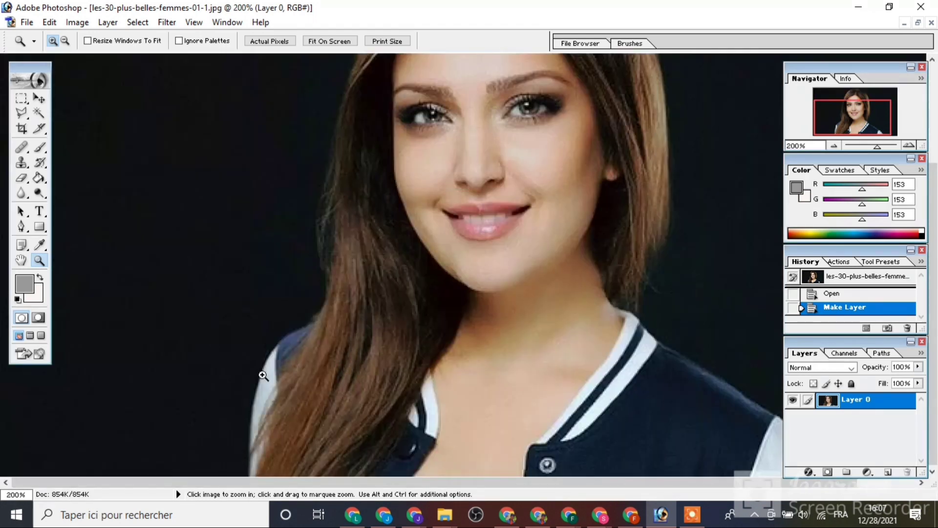
click(40, 101)
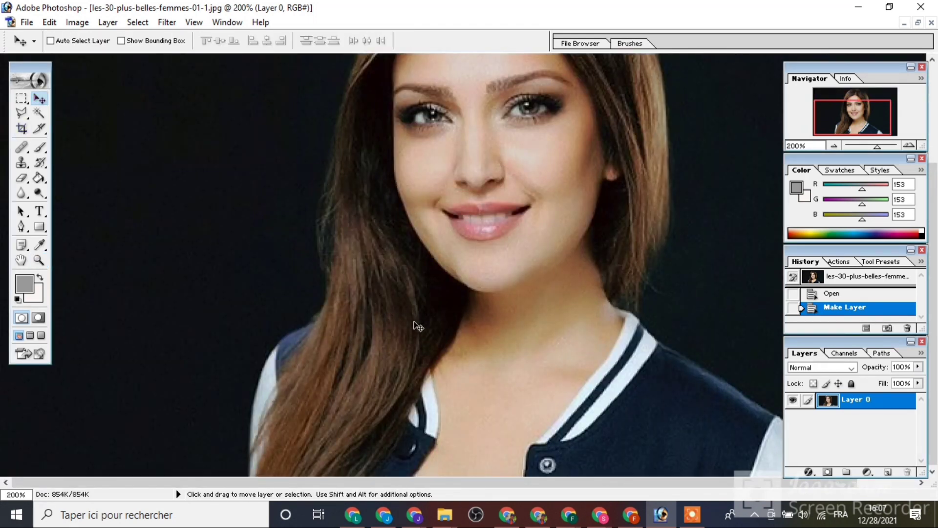
drag(418, 326, 419, 313)
drag(433, 262, 429, 233)
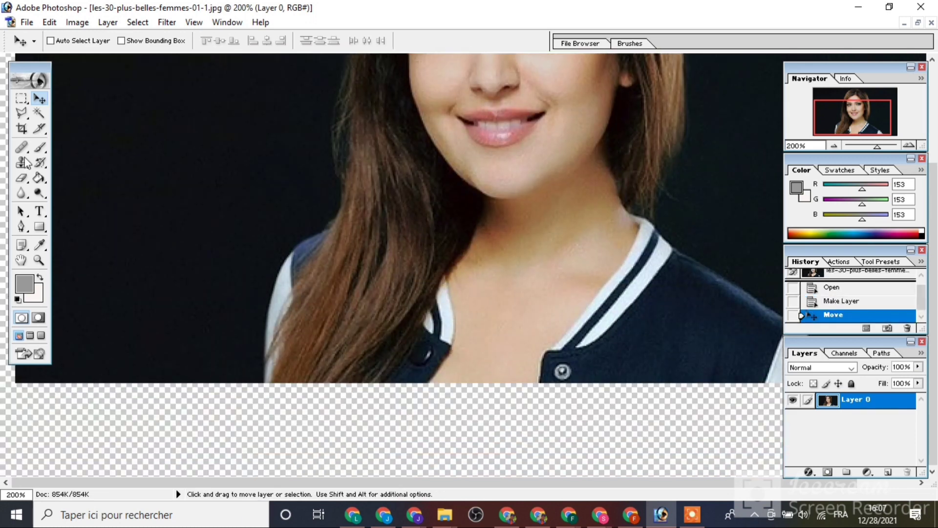
- Outline the dark background left of the woman along her sleeve and hair with the Polygonal Lasso, delete it and deselect
click(22, 112)
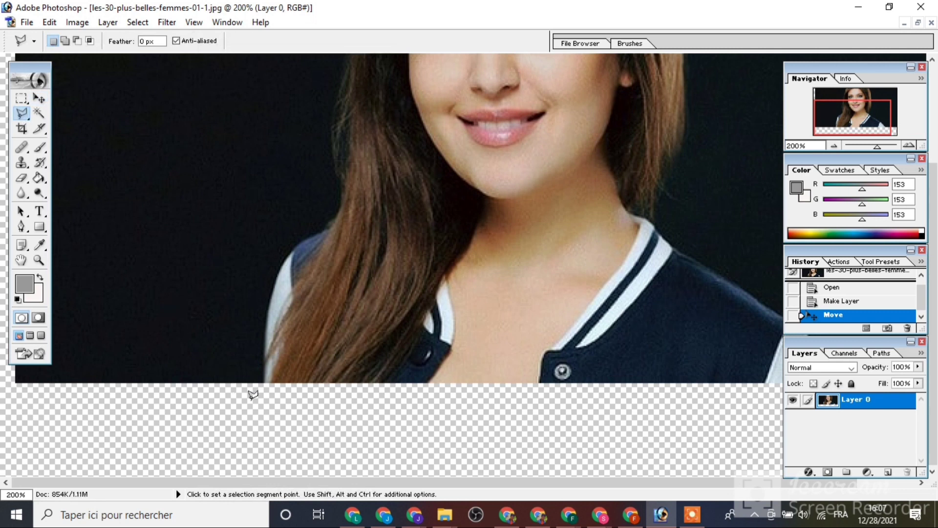
click(265, 398)
click(264, 334)
click(329, 227)
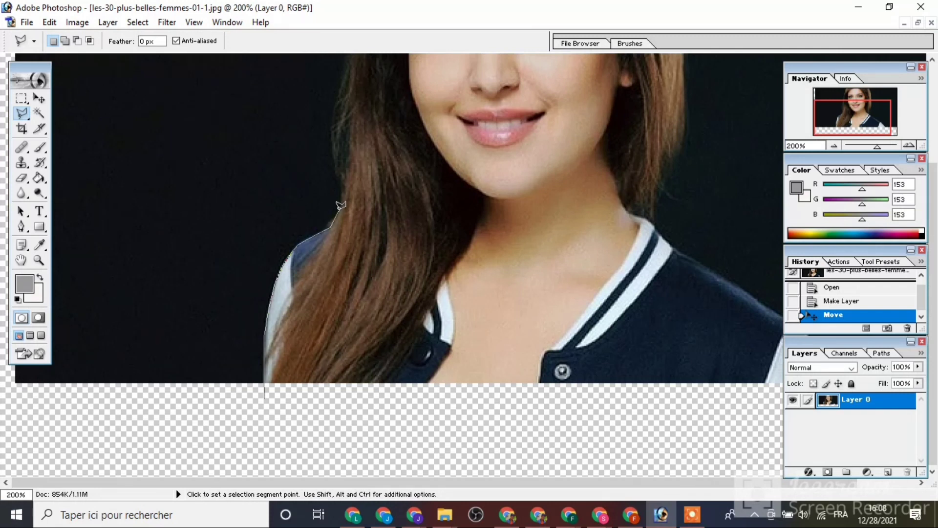
click(339, 208)
click(345, 180)
click(347, 137)
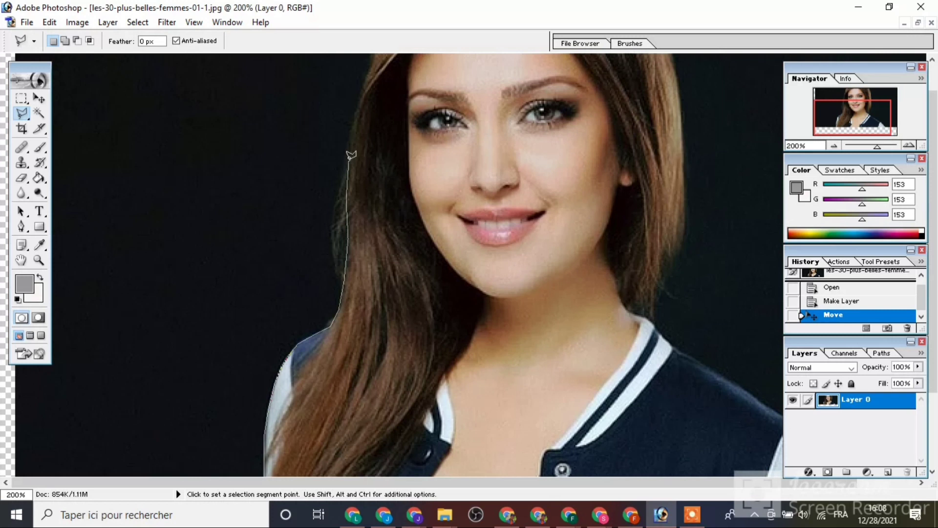
click(358, 97)
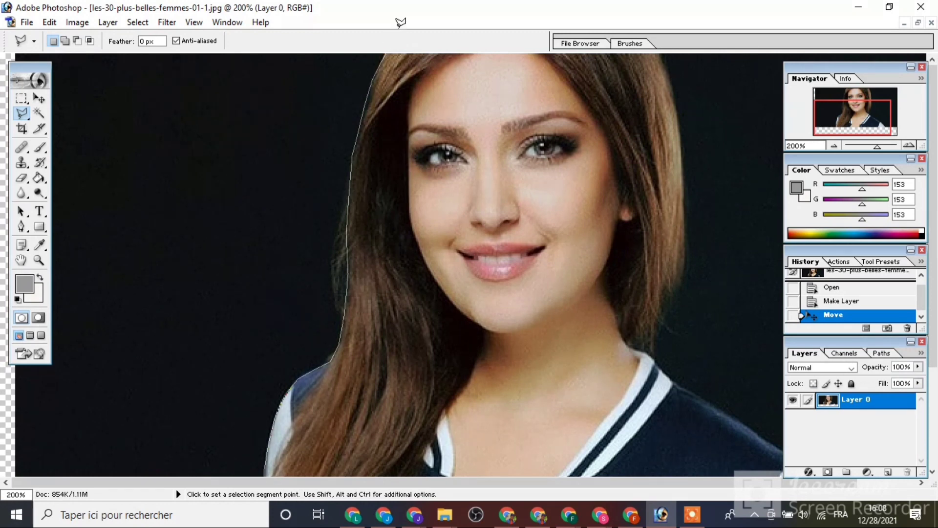
click(383, 55)
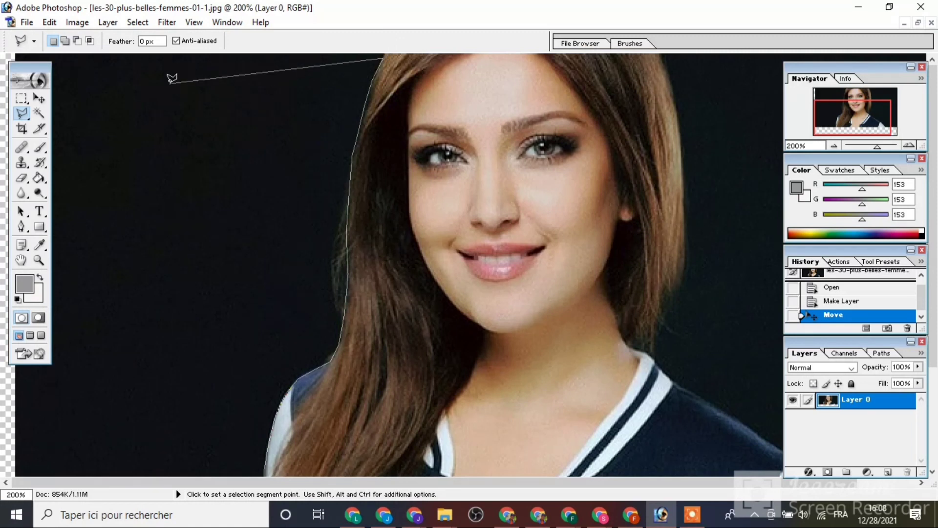
click(1, 81)
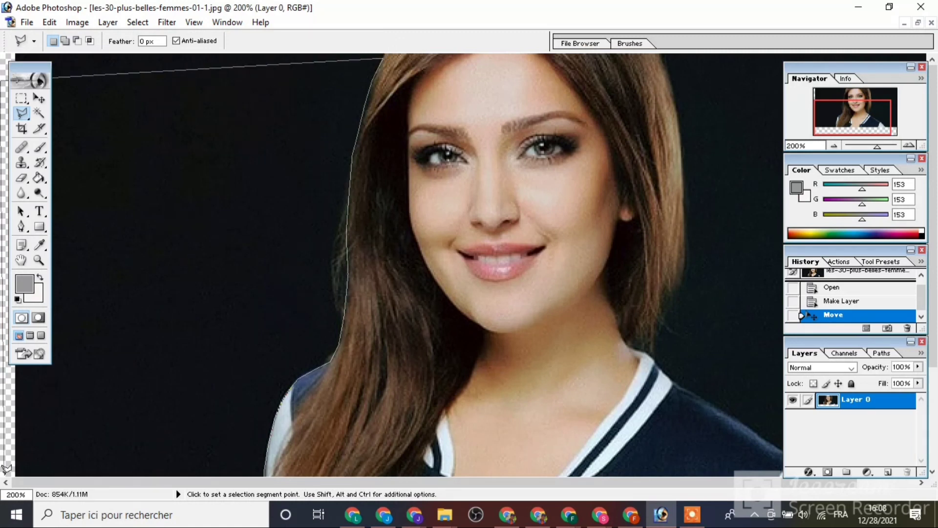
scroll(9, 459, down, 5)
click(1, 406)
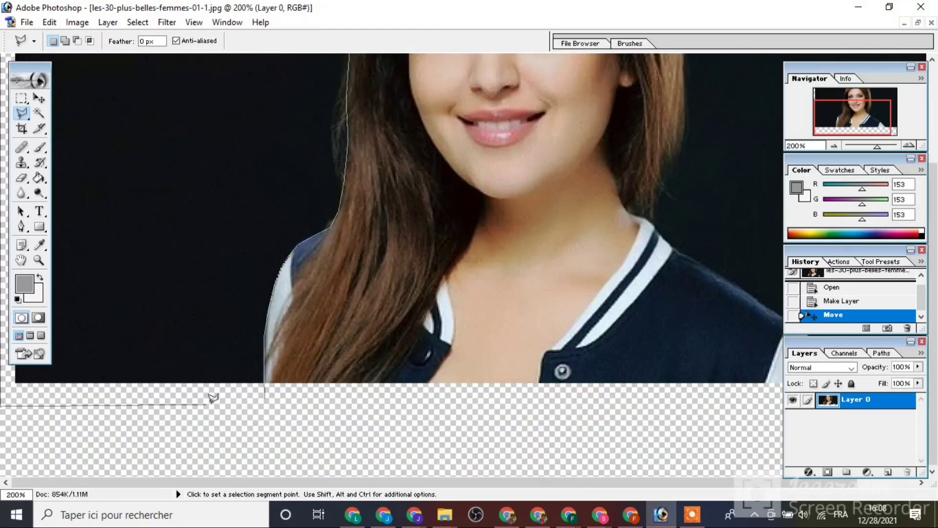
click(264, 400)
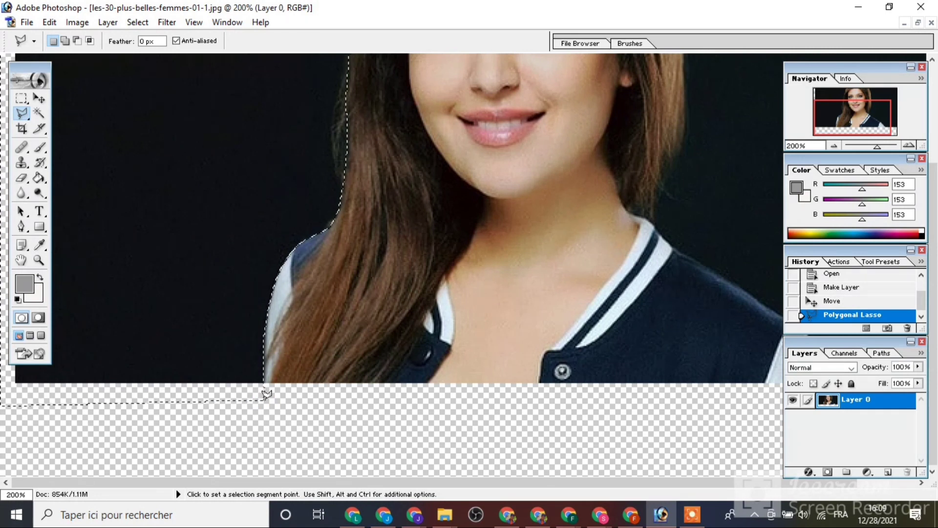
key(Delete)
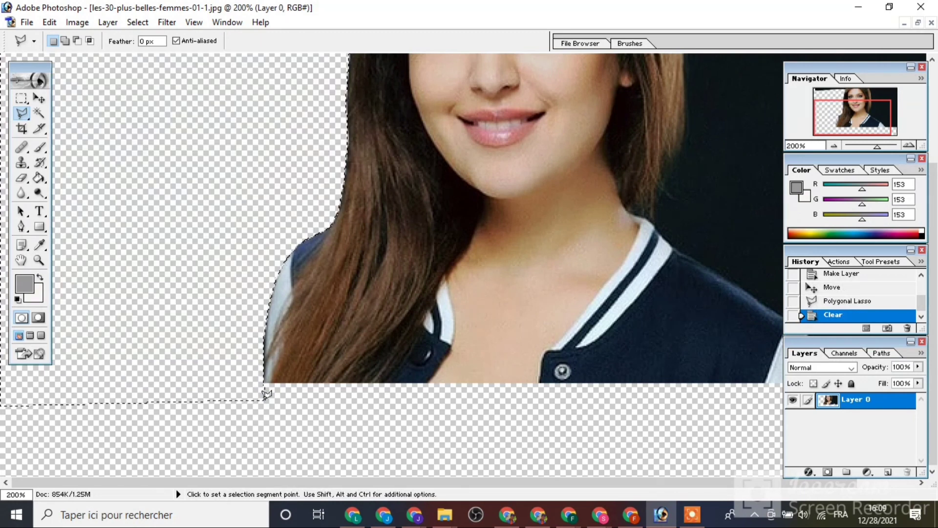
key(Delete)
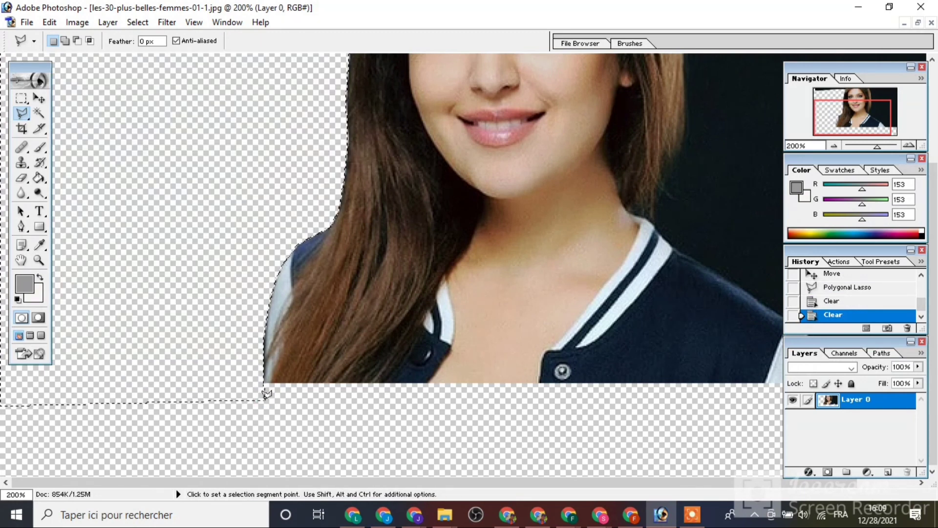
key(ctrl+d)
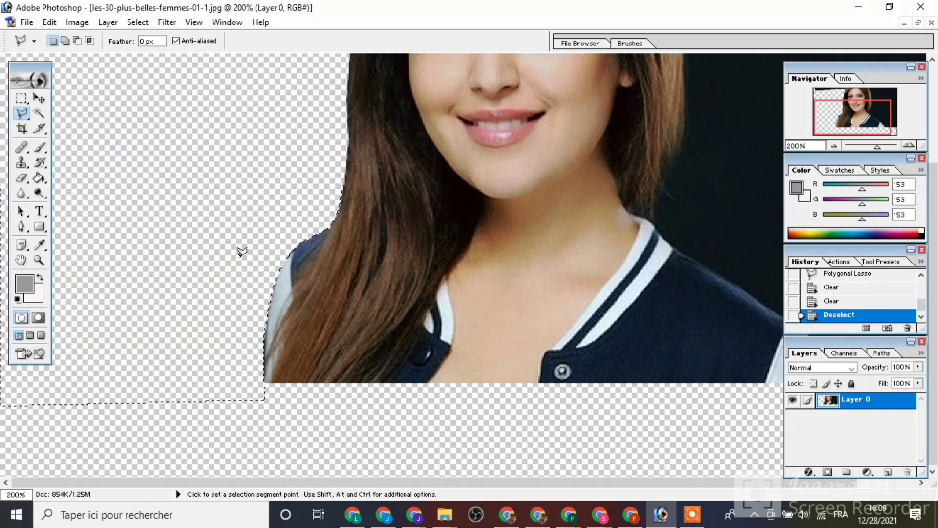
- Move the layer down to expose the top of the hair, and lasso and delete the dark strip left of her head, clearing the selection
click(36, 99)
drag(398, 107, 331, 356)
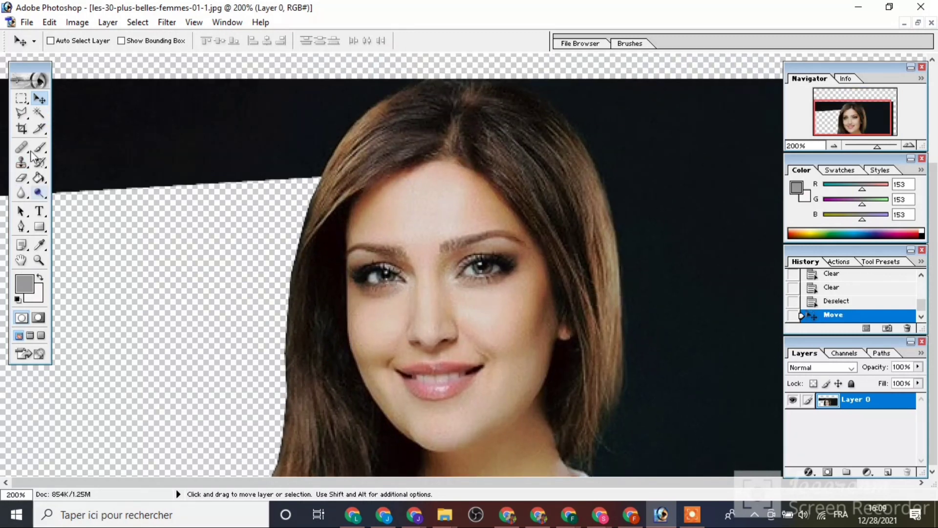
click(22, 115)
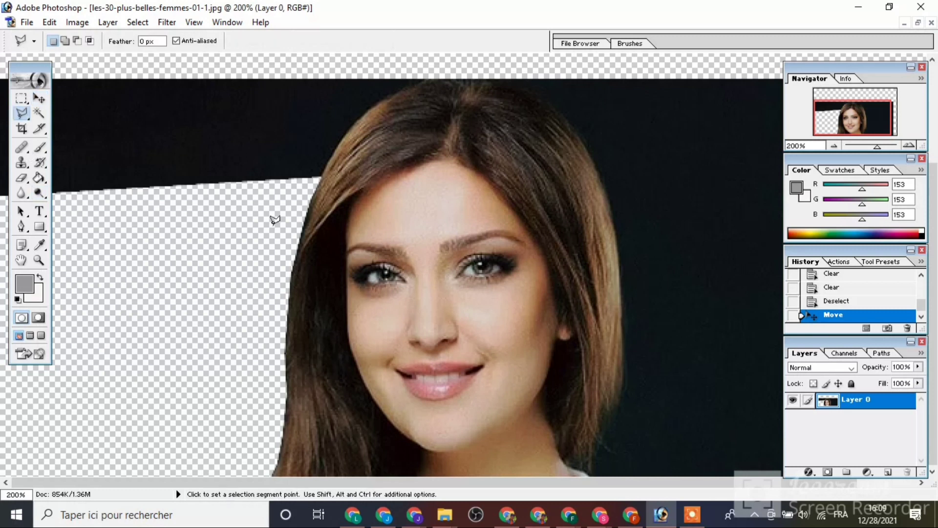
click(276, 224)
click(438, 77)
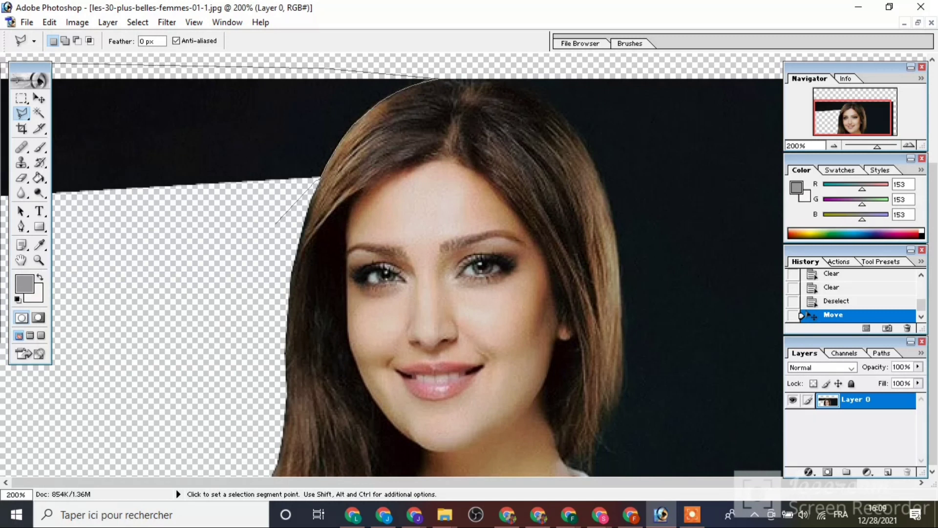
click(62, 399)
click(214, 307)
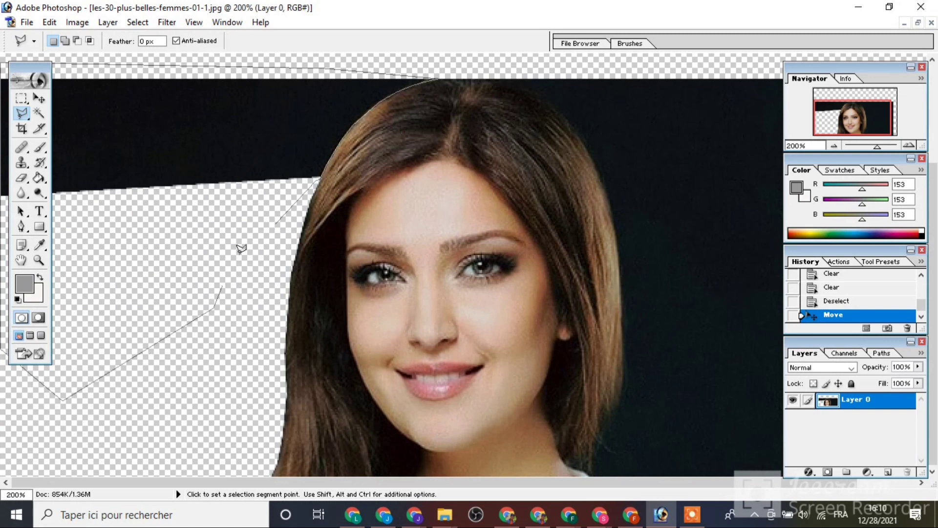
double_click(277, 220)
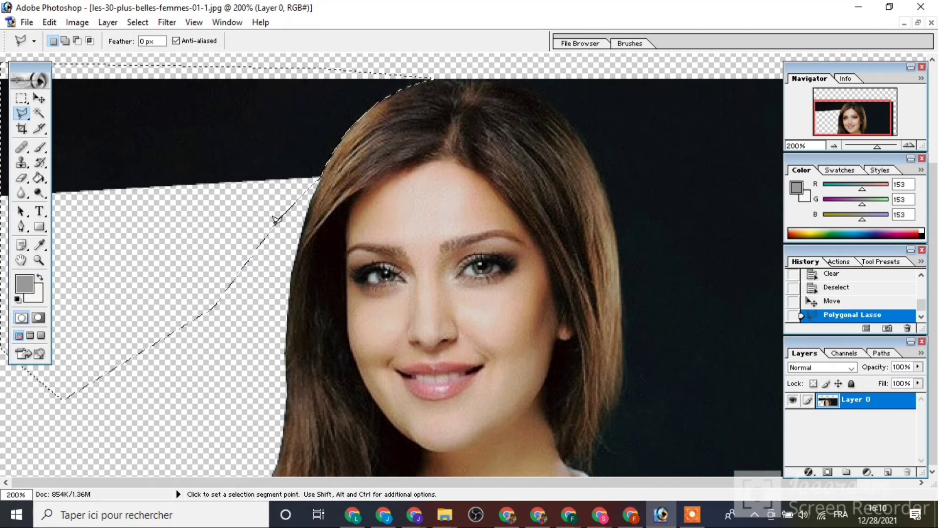
key(Delete)
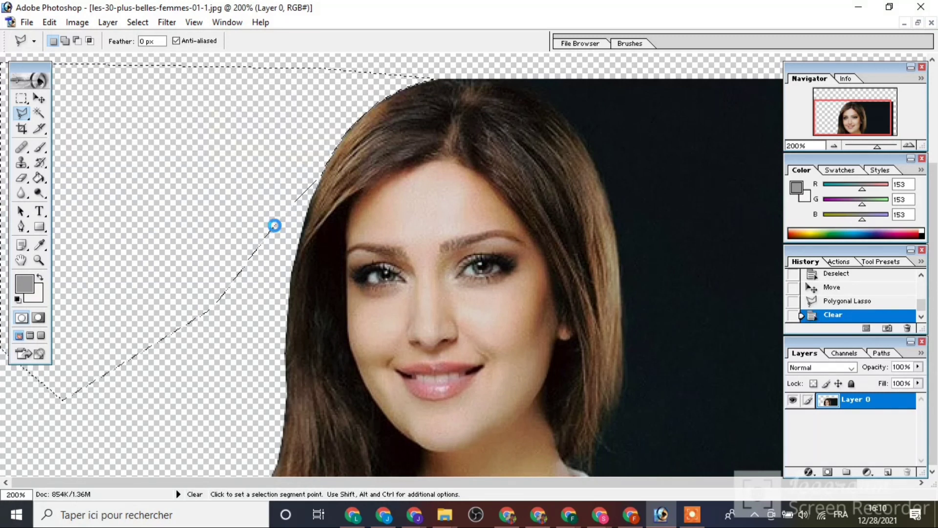
key(Delete)
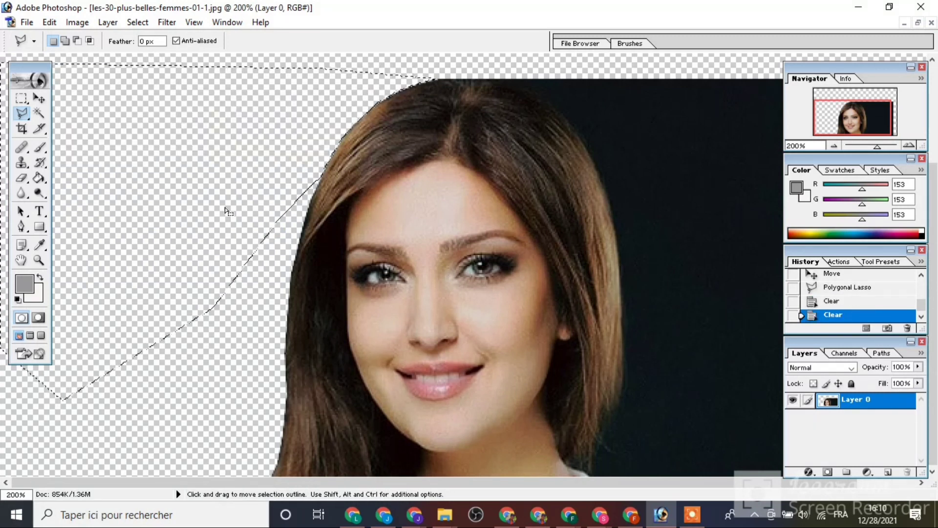
key(ctrl+d)
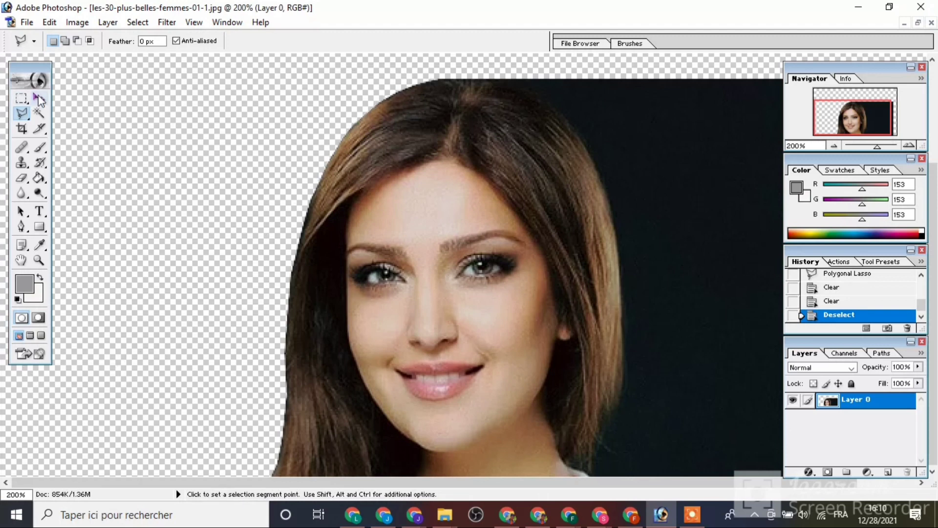
- Move the layer up and to the left so the jacket shoulder and the photo's lower right corner are exposed
click(39, 98)
drag(535, 321, 313, 204)
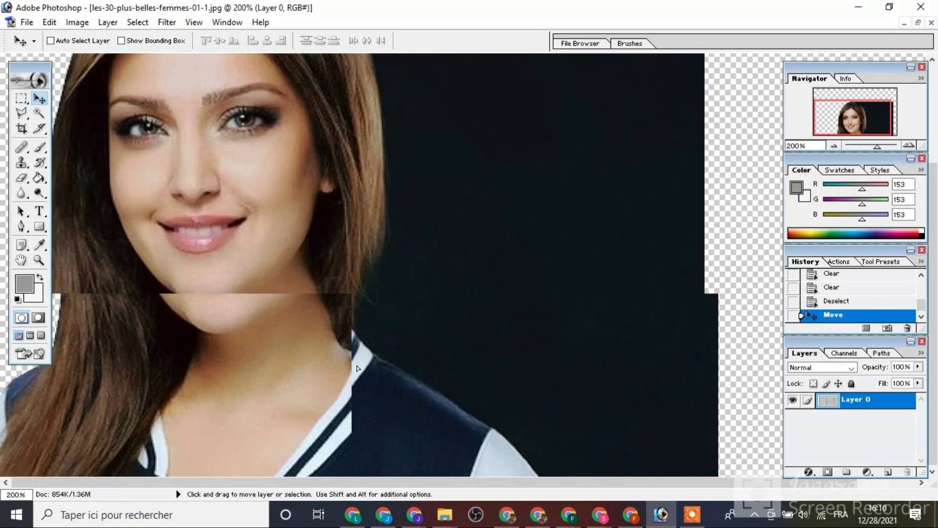
drag(340, 335, 320, 297)
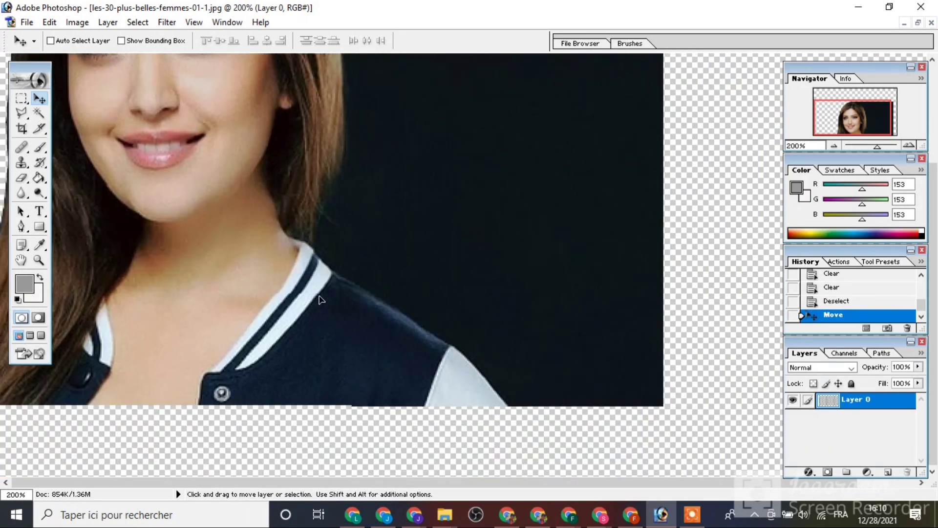
- Outline the dark background right of the woman along her shoulder, neck and hair with the Polygonal Lasso and delete it
click(25, 110)
click(691, 405)
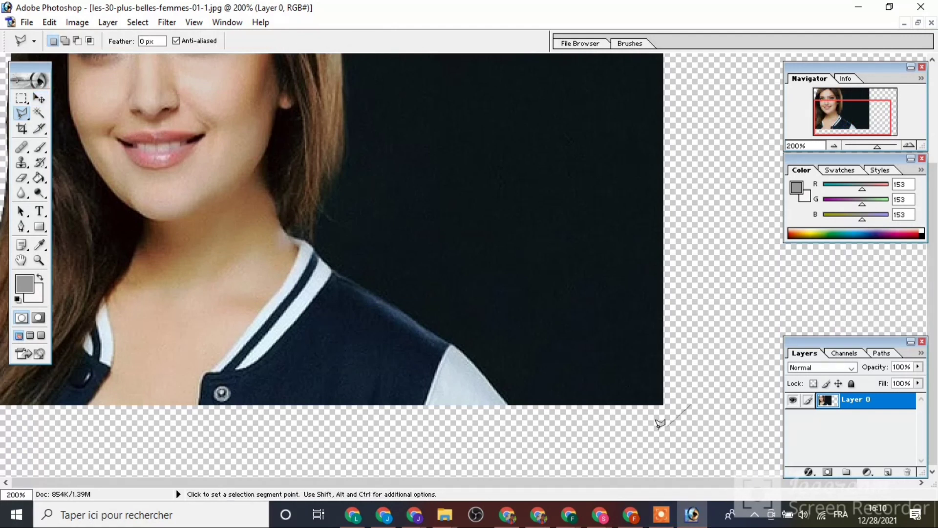
click(600, 431)
click(533, 421)
click(512, 415)
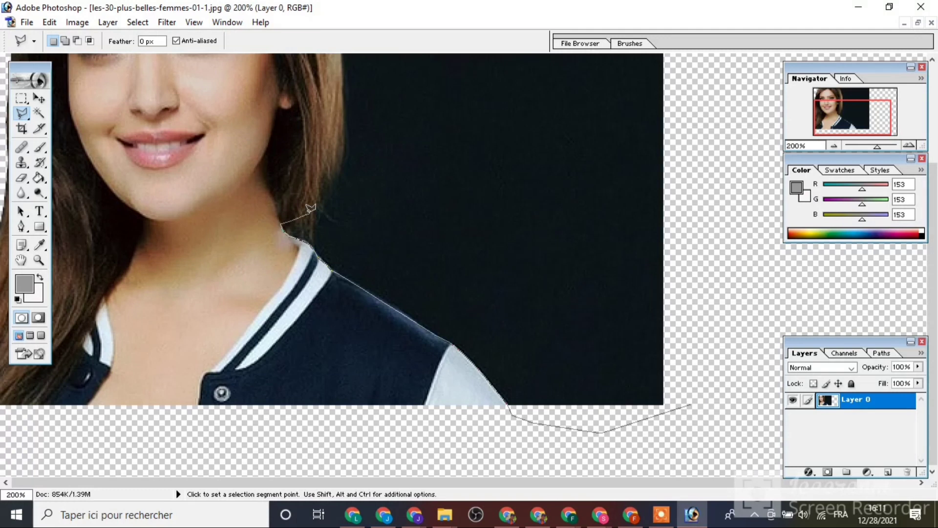
click(345, 157)
click(343, 84)
mouse_move(334, 33)
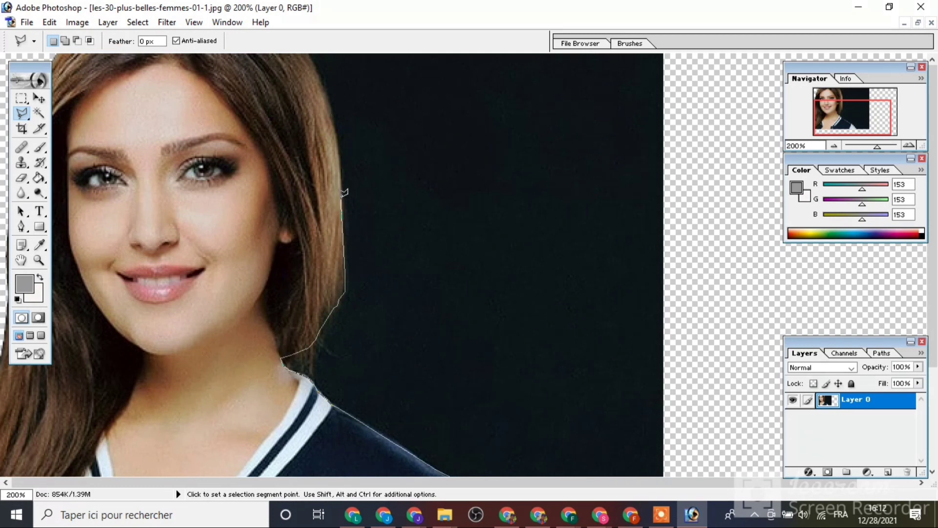
double_click(342, 160)
key(i)
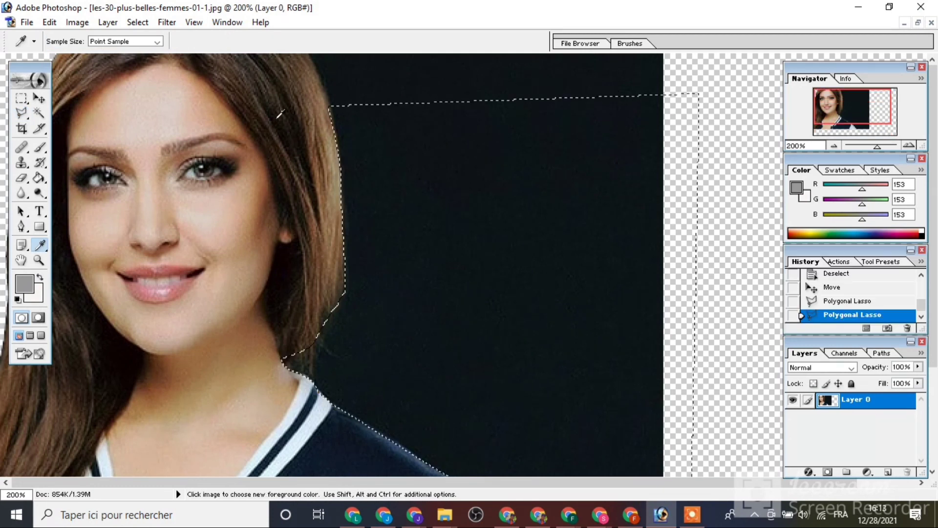
click(21, 112)
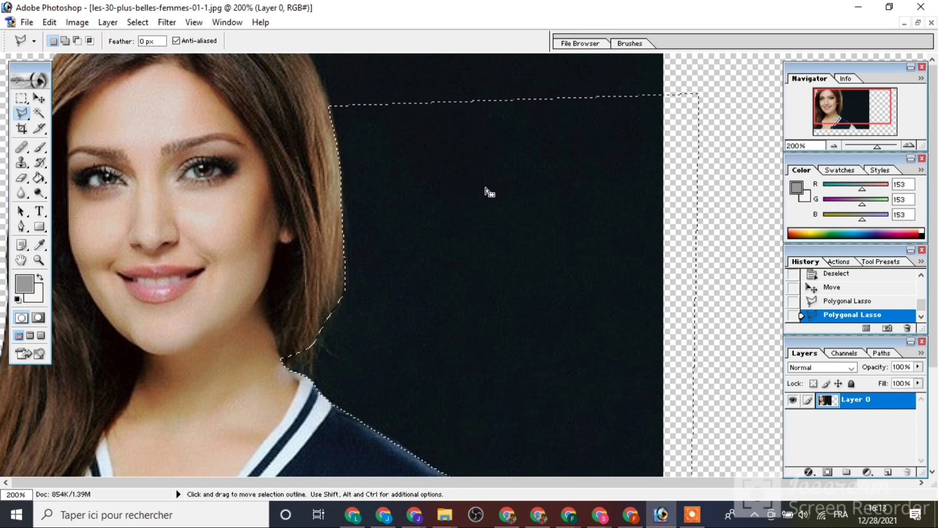
key(Delete)
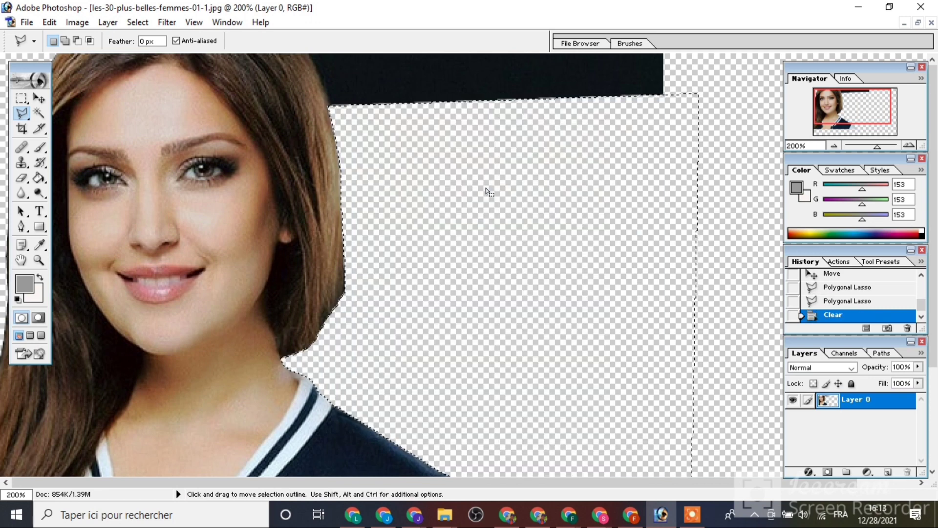
- Deselect the cleared area and move the layer down and to the right so the remaining dark strip and hair top are exposed
key(Delete)
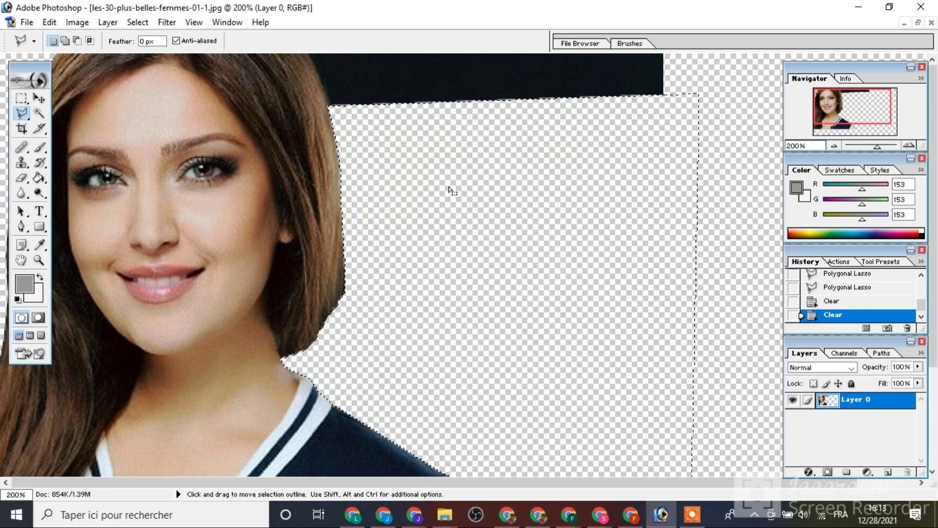
key(ctrl+d)
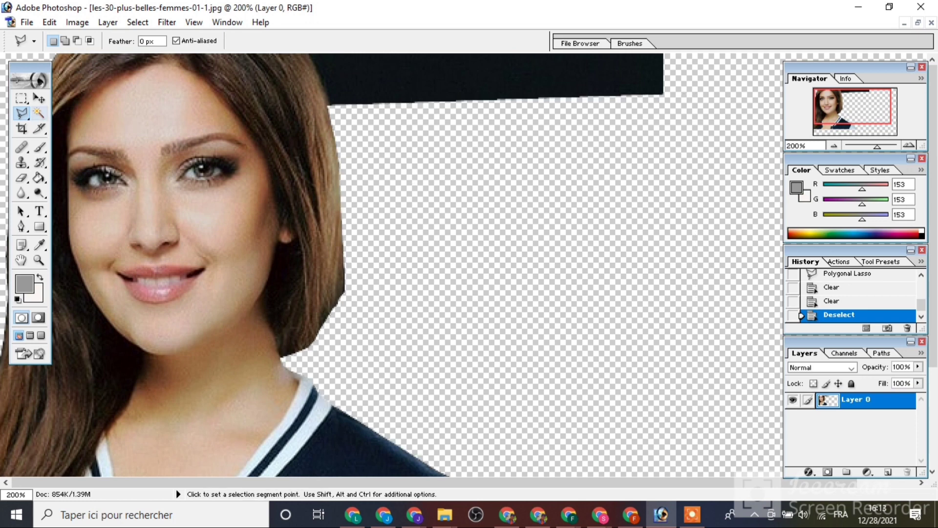
click(38, 100)
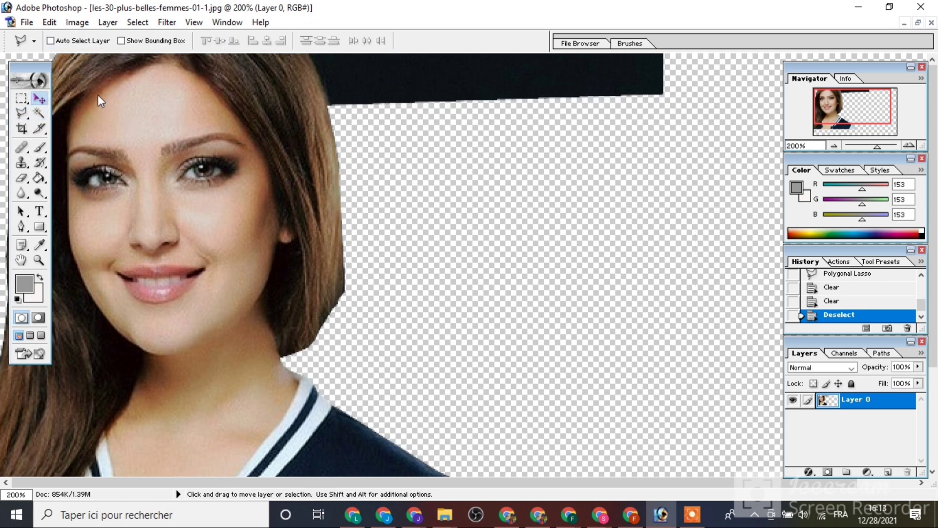
drag(223, 118, 288, 248)
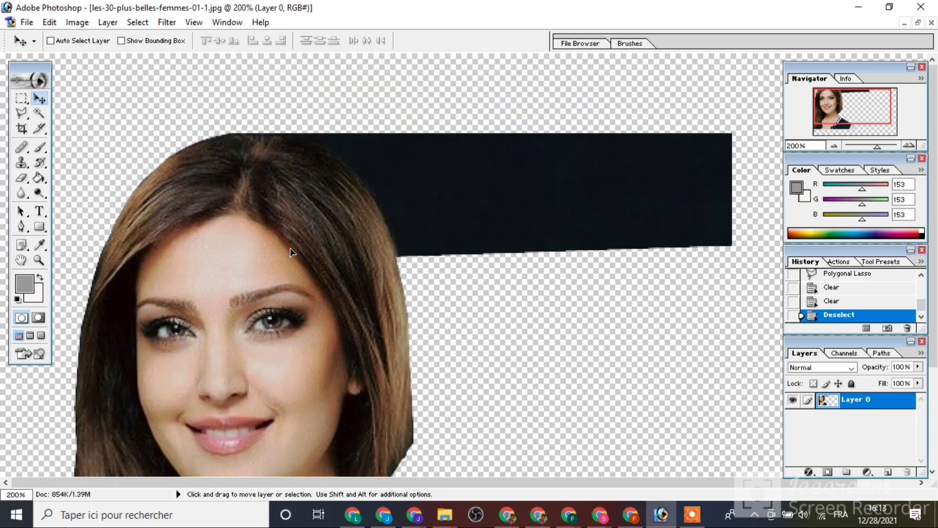
- Outline the dark strip right of the woman's head along her hair with the Polygonal Lasso, delete it and deselect
click(21, 112)
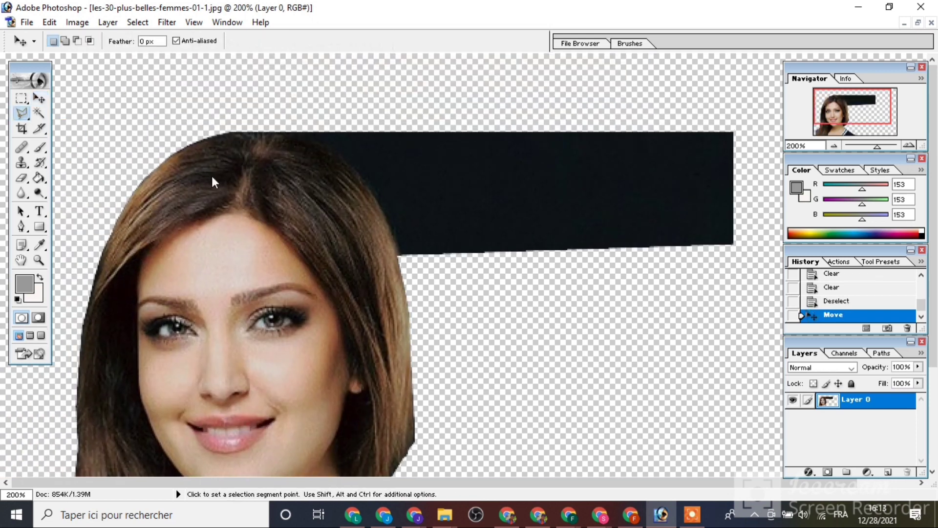
click(473, 293)
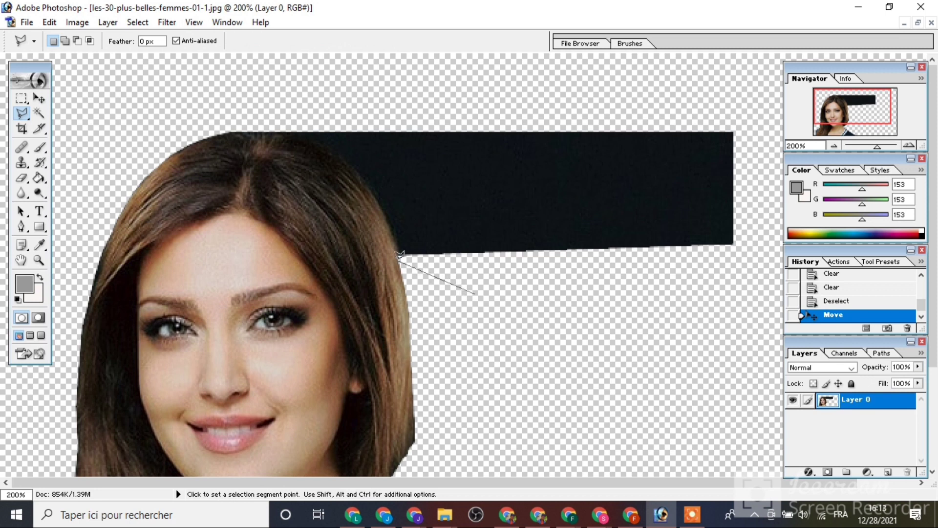
click(398, 260)
click(392, 230)
click(381, 203)
click(356, 170)
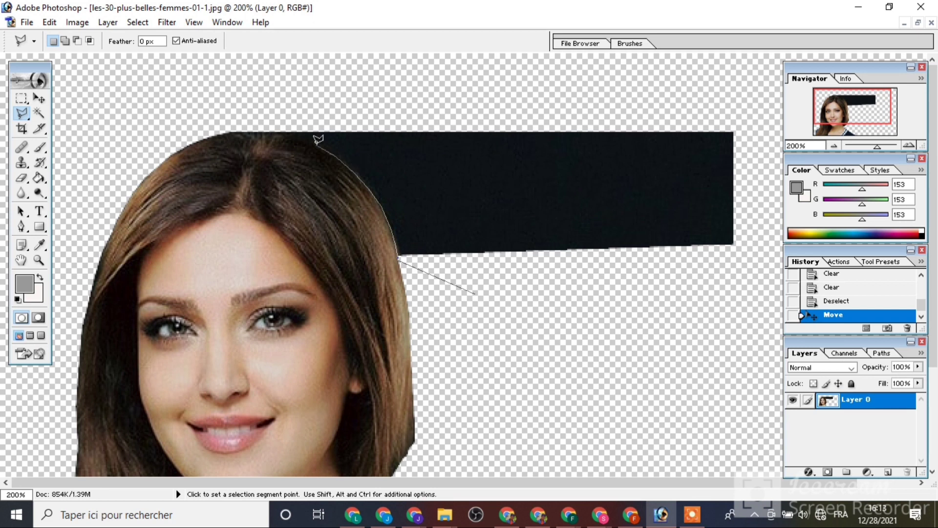
click(294, 130)
click(331, 105)
click(534, 76)
click(674, 76)
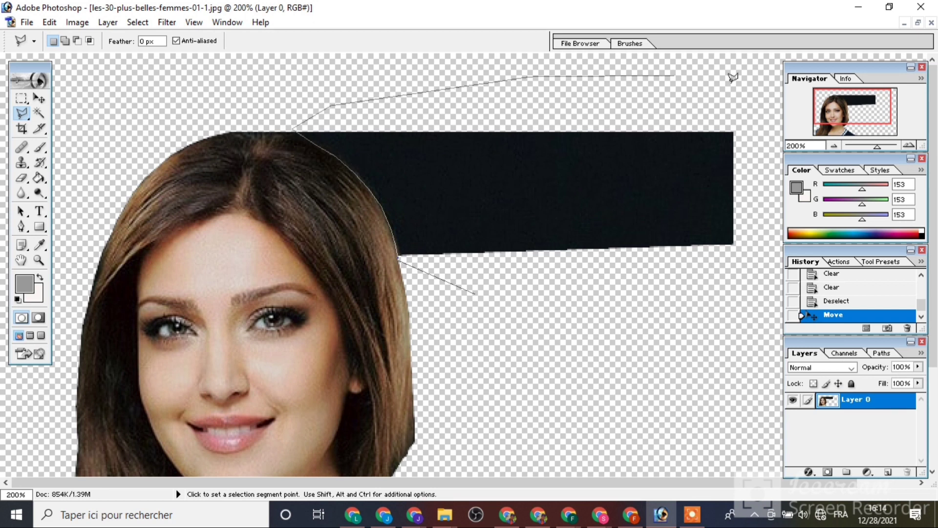
click(749, 85)
click(749, 295)
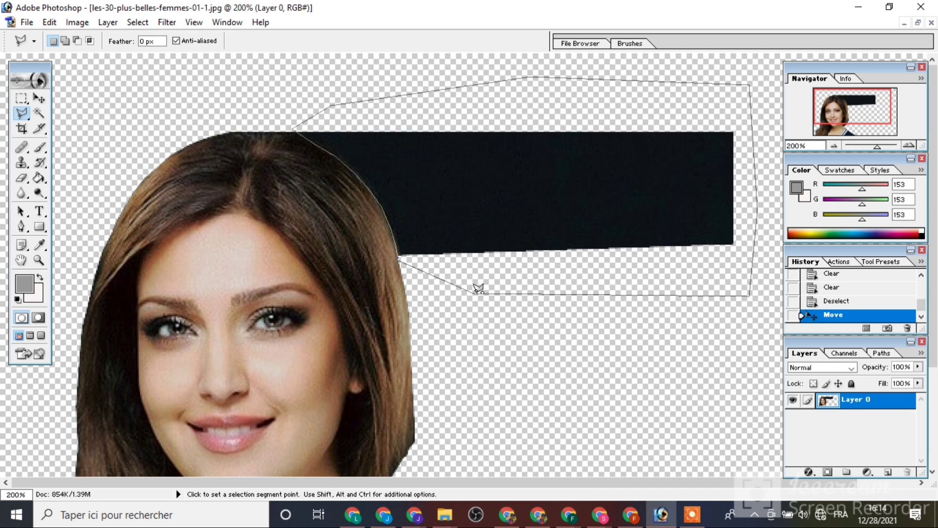
click(475, 293)
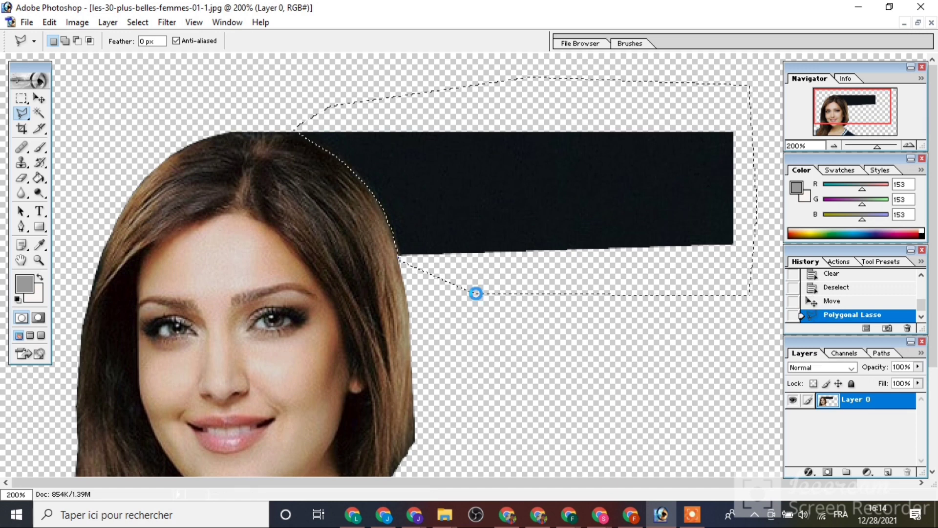
key(Delete)
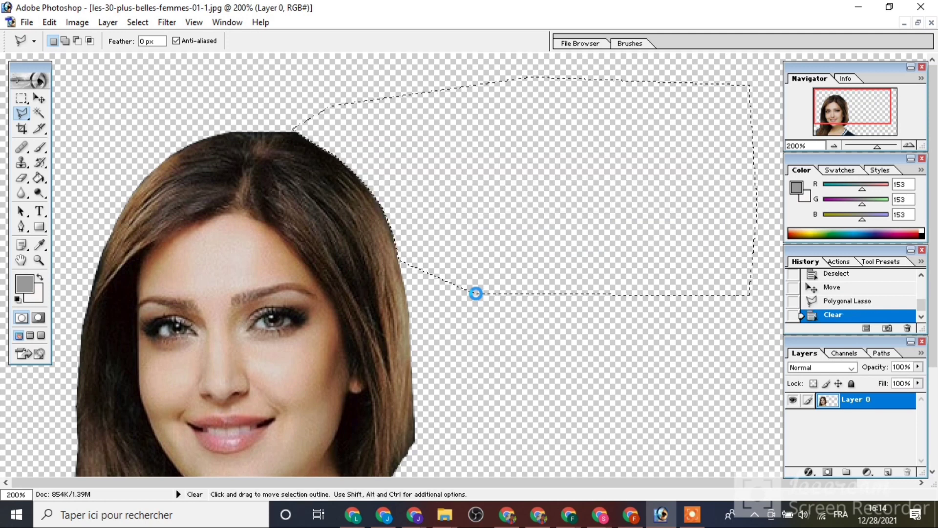
key(Delete)
click(548, 259)
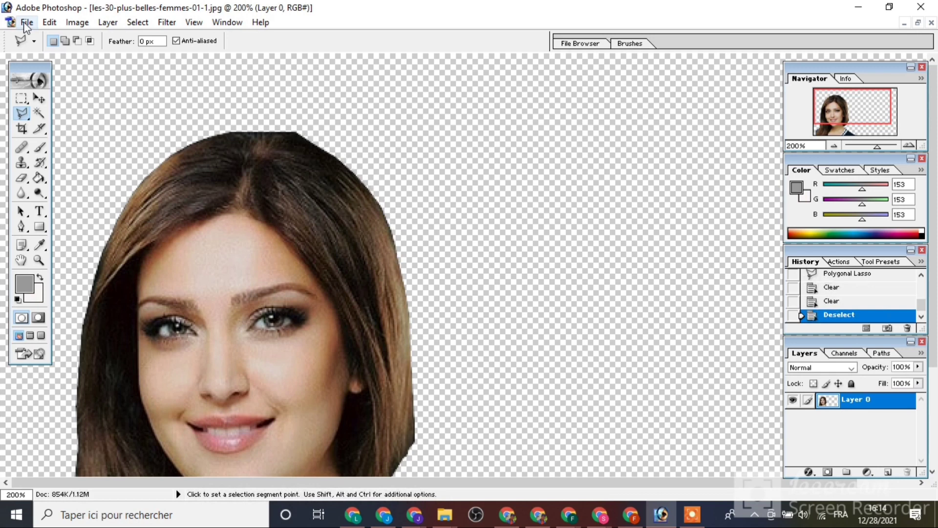
- Zoom out to 100%, start opening another image and browse to the Vidéos folder of this PC
click(39, 260)
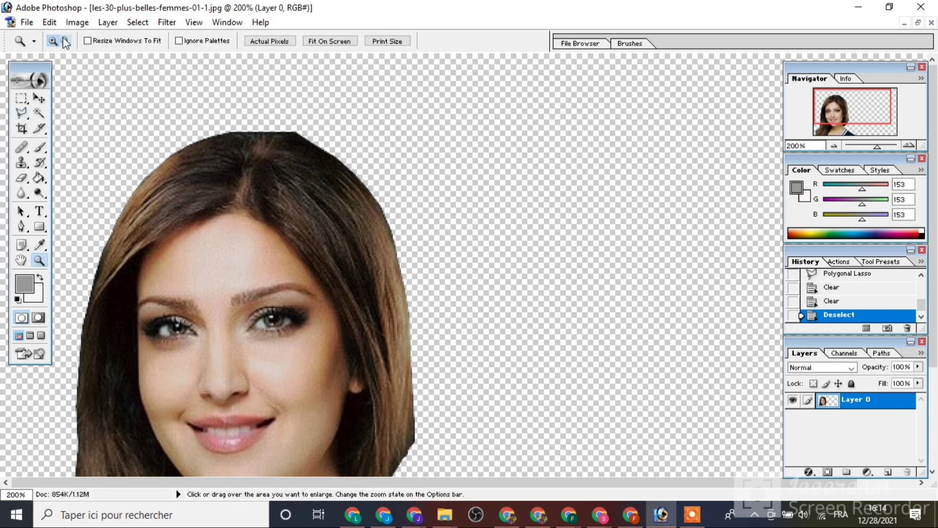
click(65, 42)
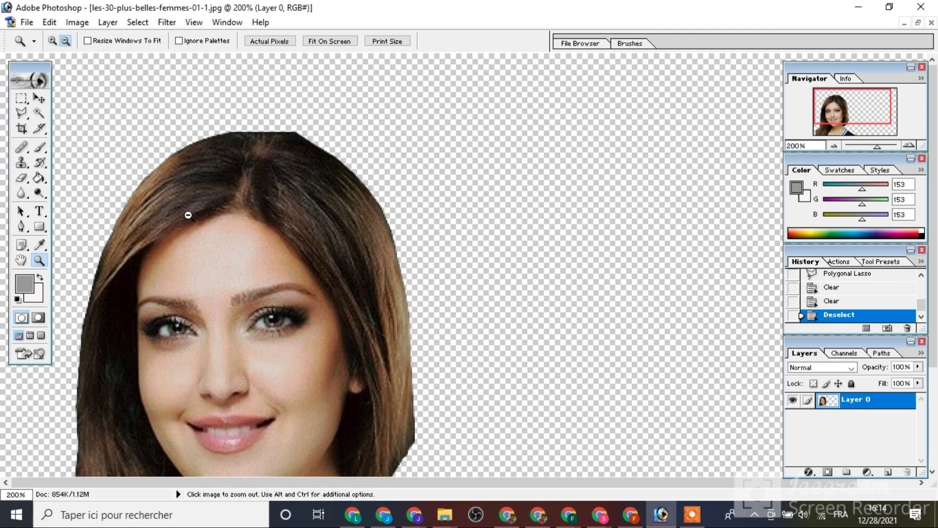
click(188, 215)
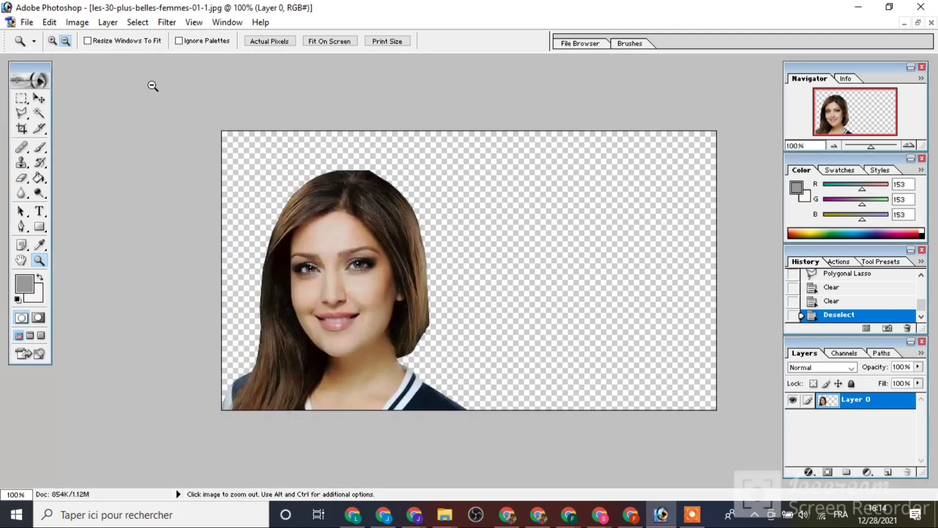
click(28, 23)
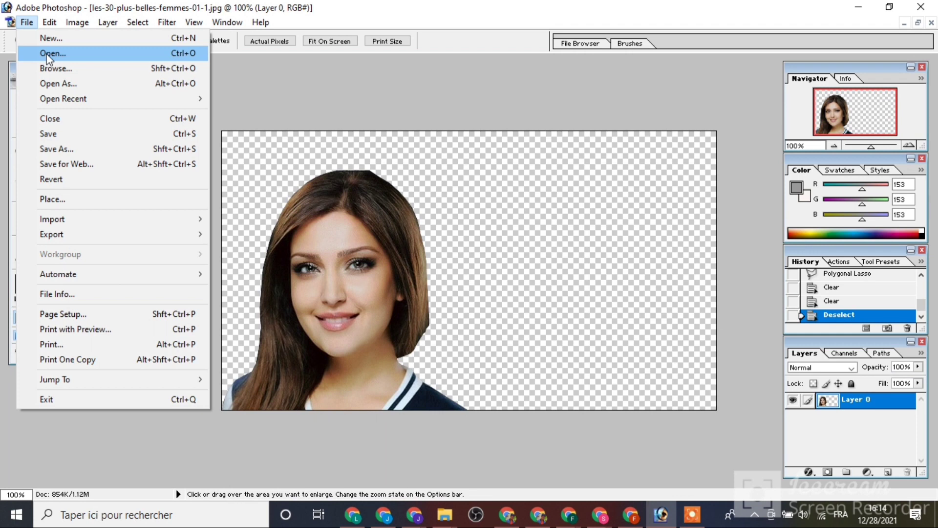
click(47, 54)
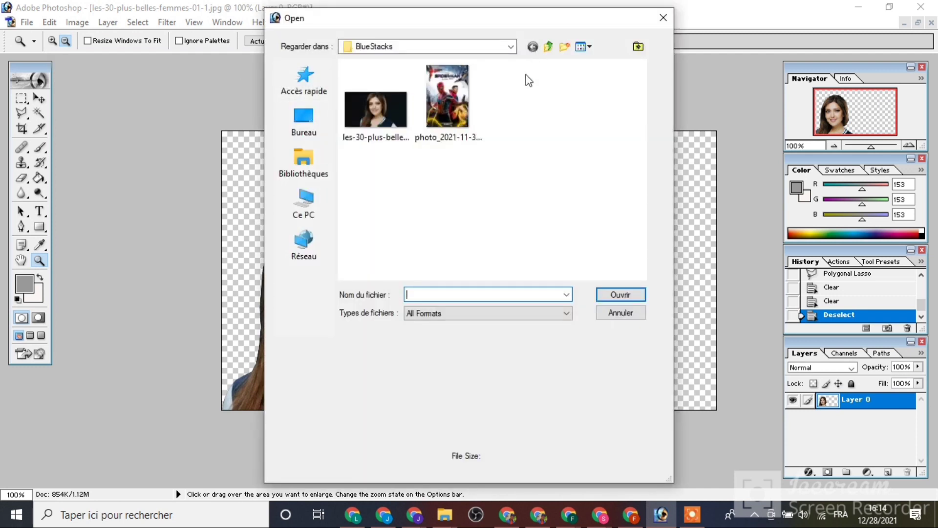
click(303, 211)
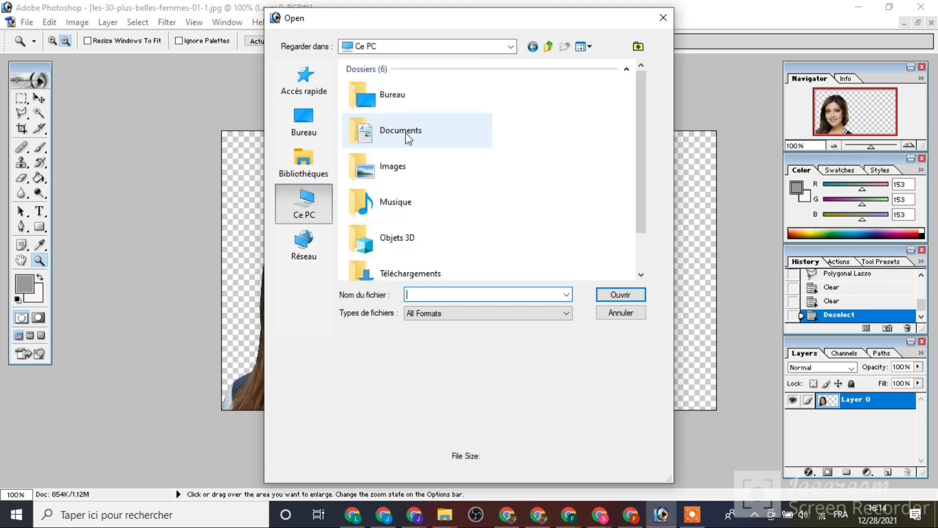
double_click(404, 172)
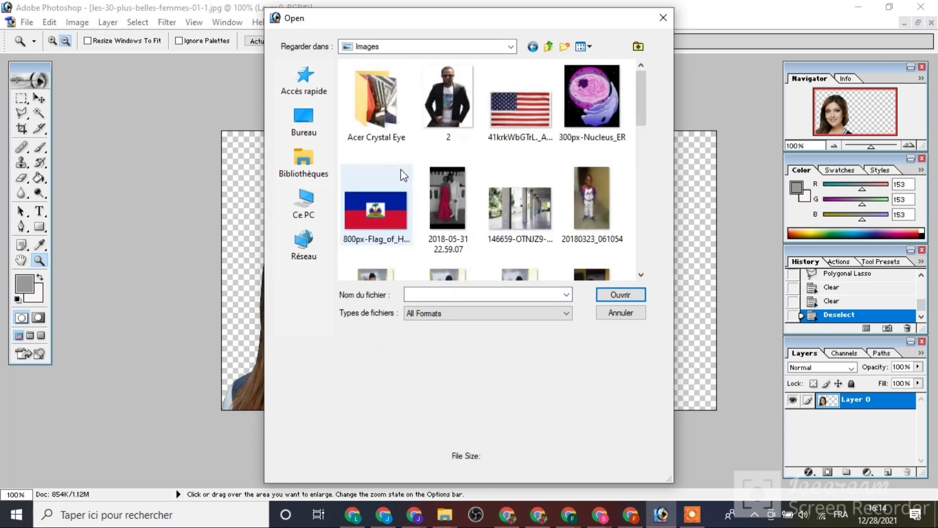
click(314, 203)
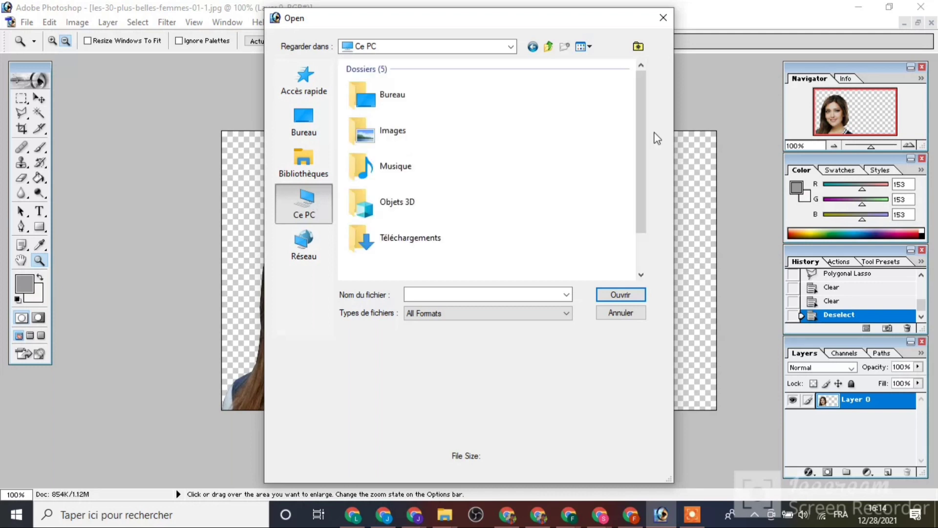
drag(643, 142, 640, 198)
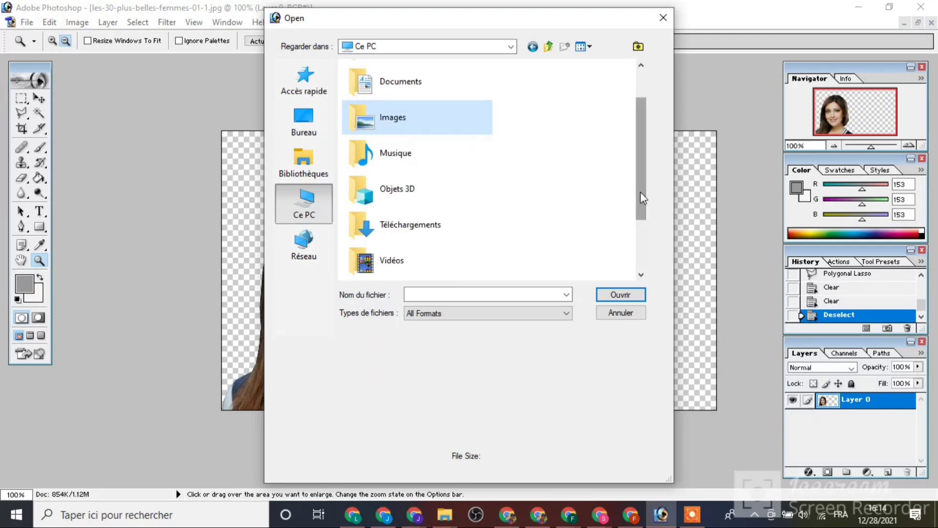
click(412, 261)
double_click(412, 261)
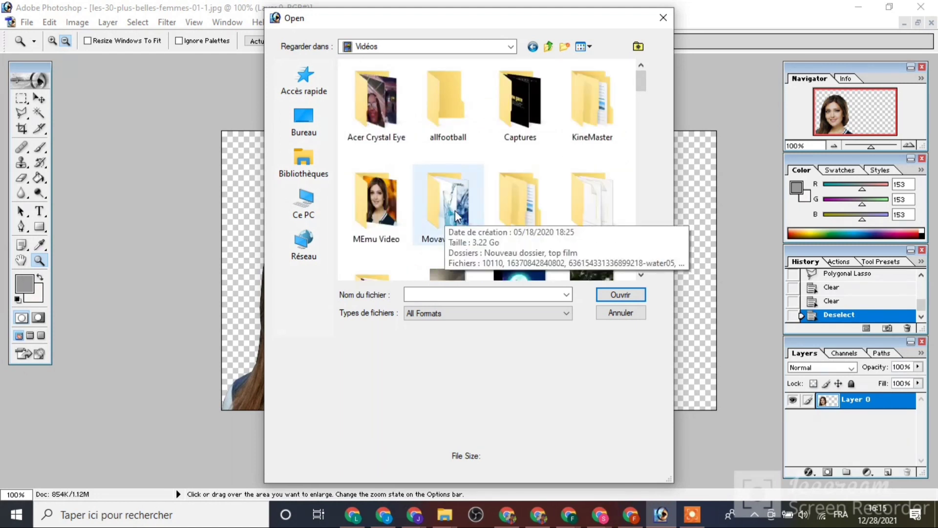
- Open background image 8 from the Backgrounds folder inside Movavi Video Editor's Media Content folder
click(511, 213)
double_click(511, 208)
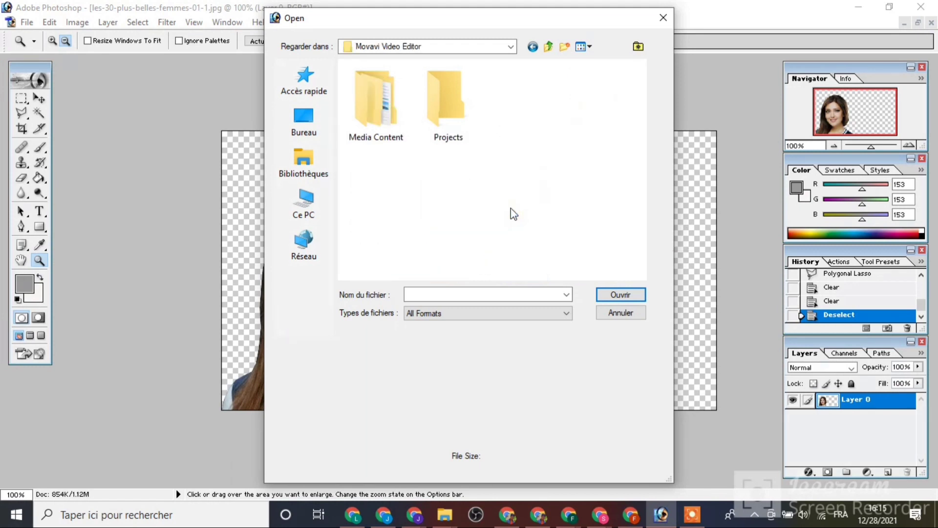
click(400, 116)
double_click(400, 116)
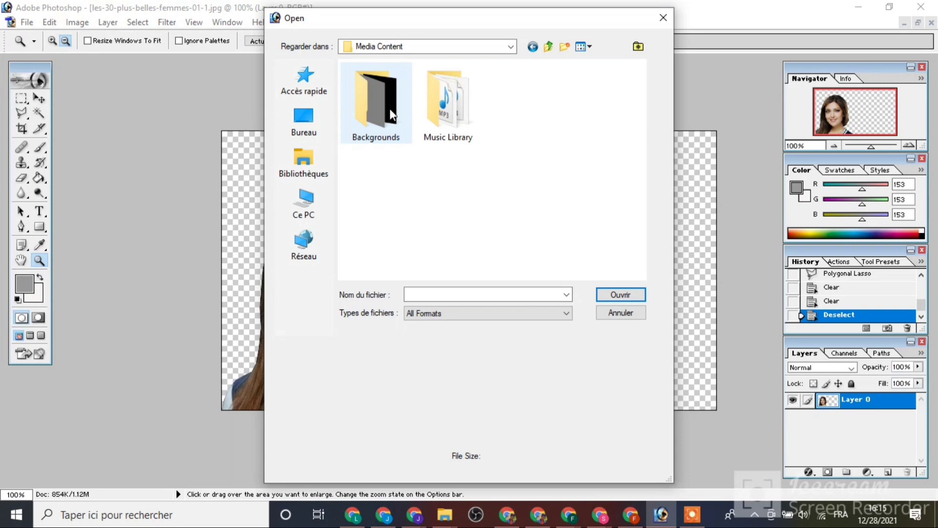
click(368, 107)
double_click(368, 107)
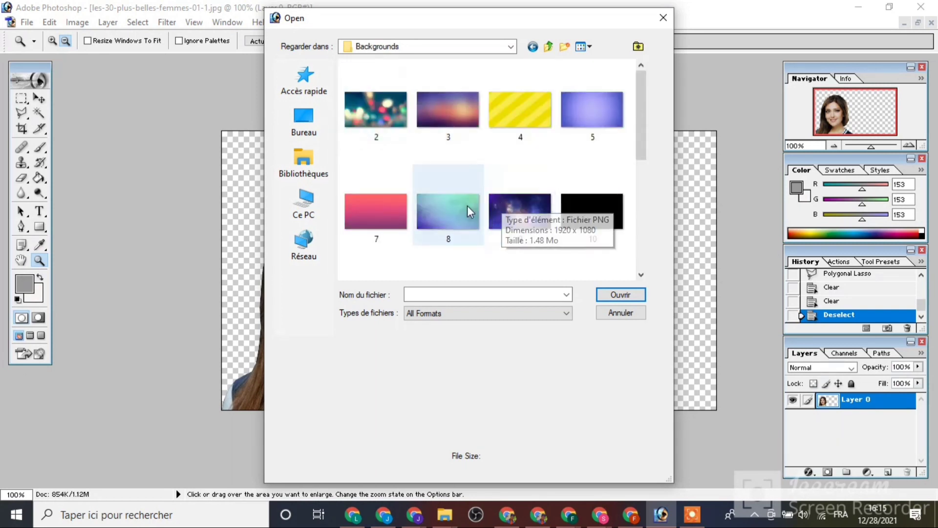
click(459, 210)
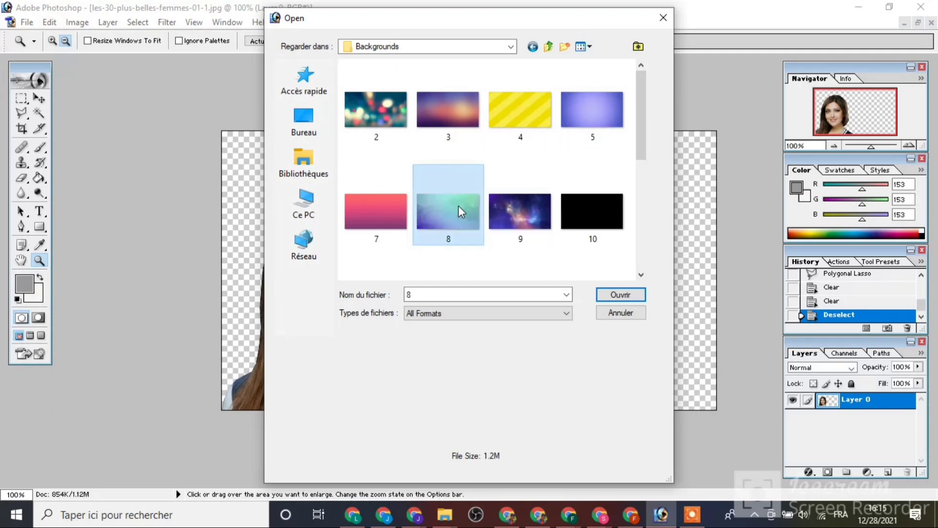
click(618, 295)
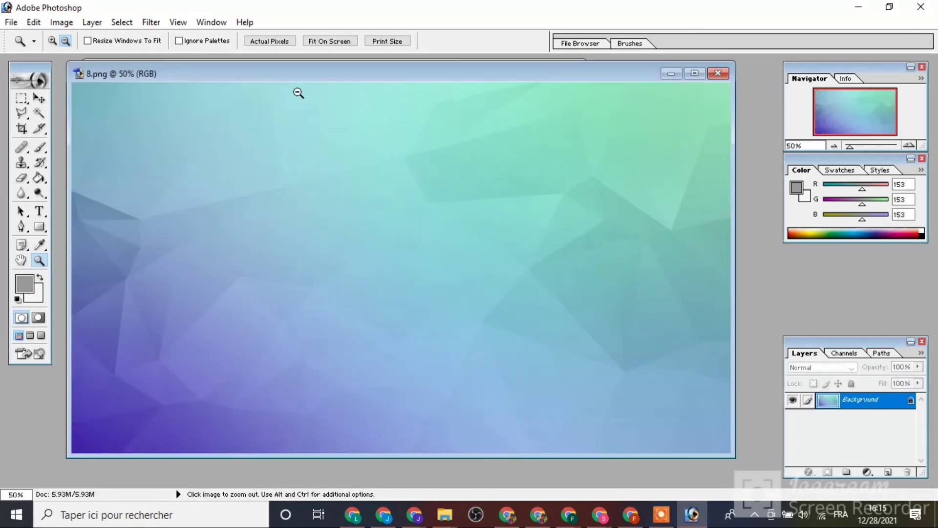
- Uncover the portrait beside the 8.png window, copy the cut-out woman onto the background as a new layer and shift her left
drag(312, 72, 427, 76)
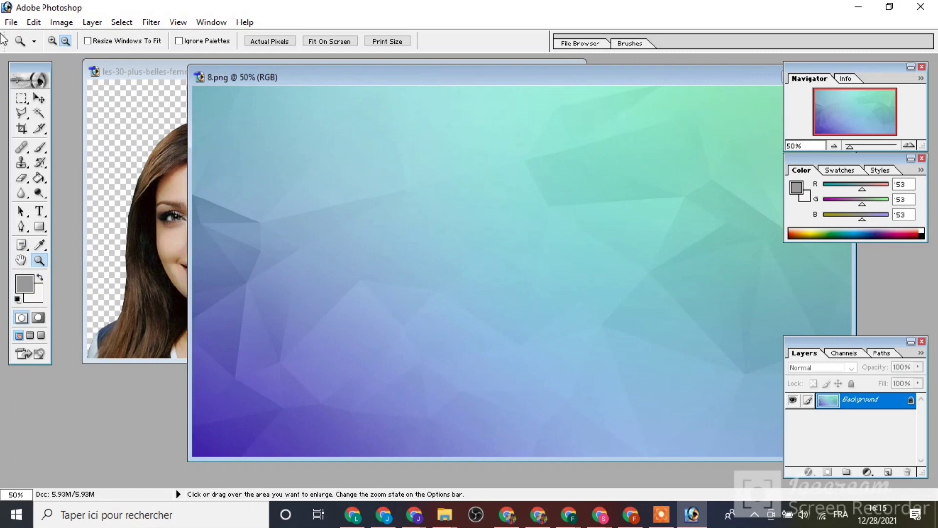
click(39, 98)
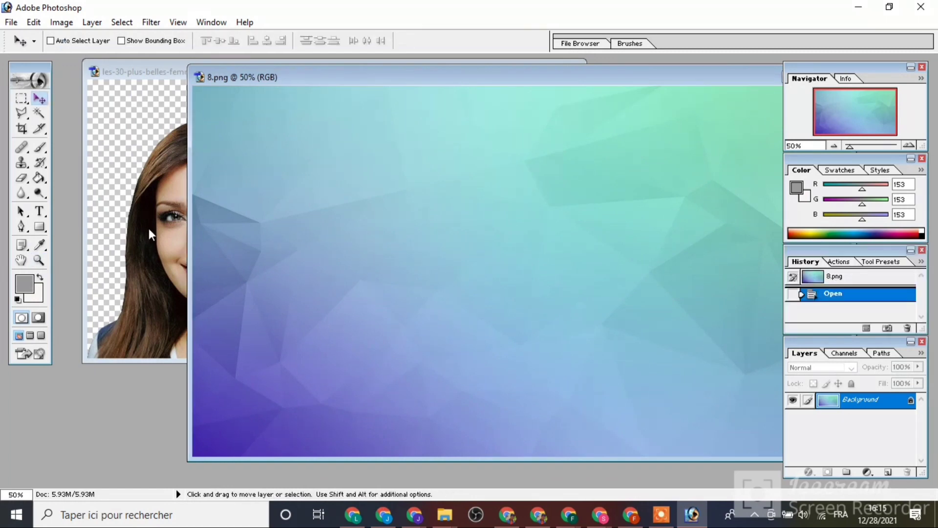
drag(172, 248, 271, 243)
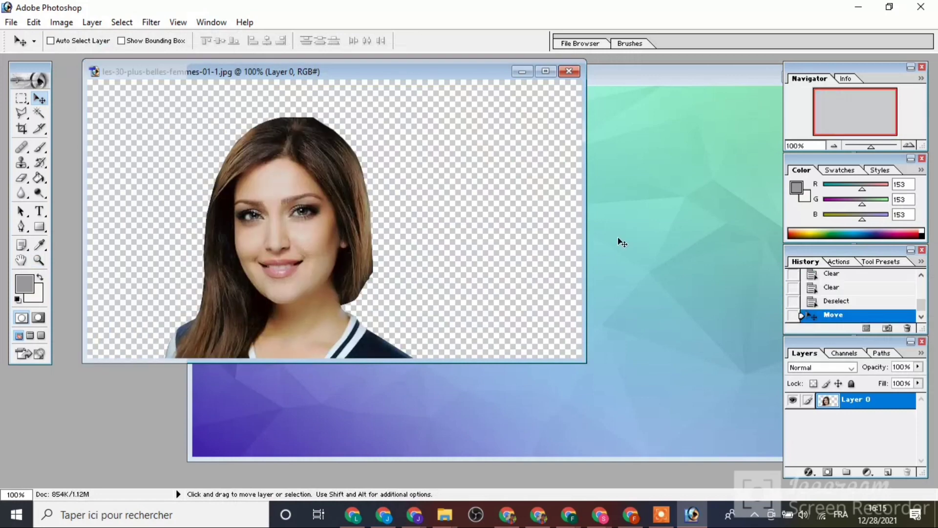
drag(622, 243, 622, 243)
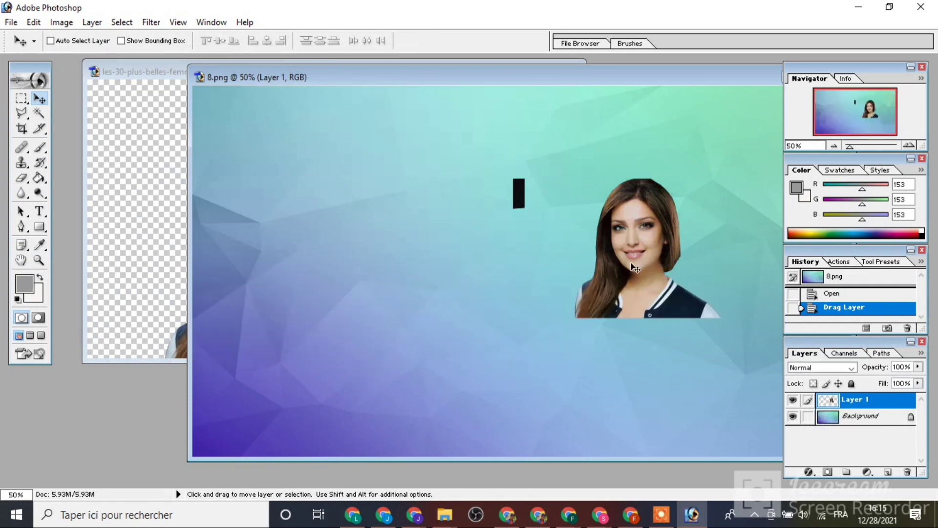
drag(633, 266, 572, 266)
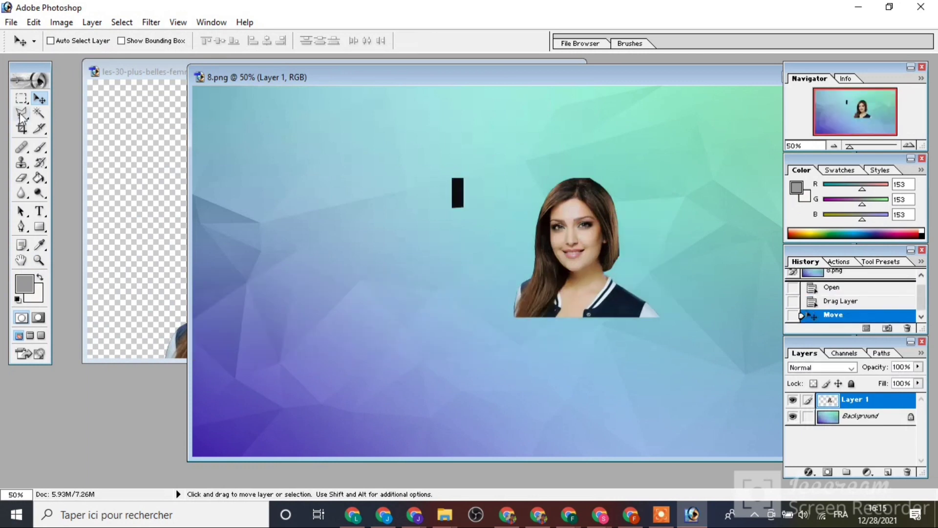
- Outline the black fragment left of the woman's head with the Polygonal Lasso, delete it and deselect
click(21, 114)
click(337, 169)
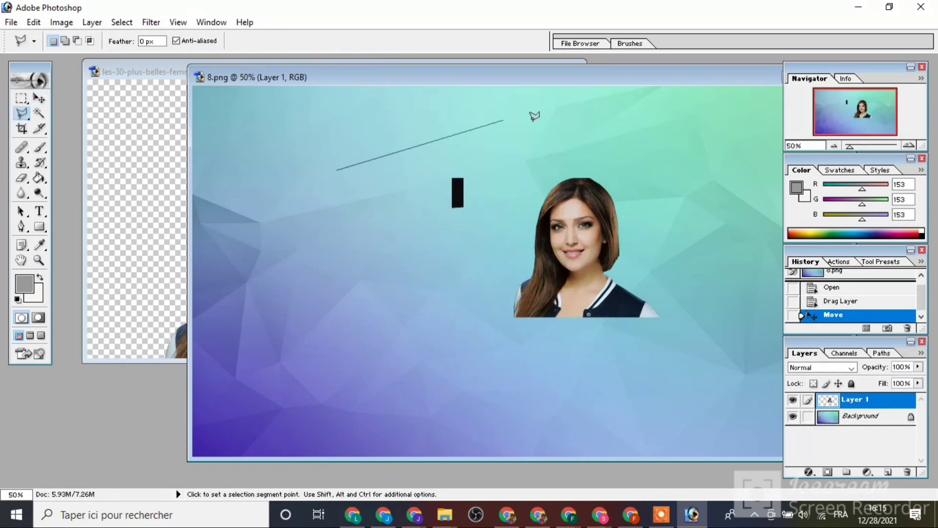
click(481, 156)
click(476, 255)
click(384, 242)
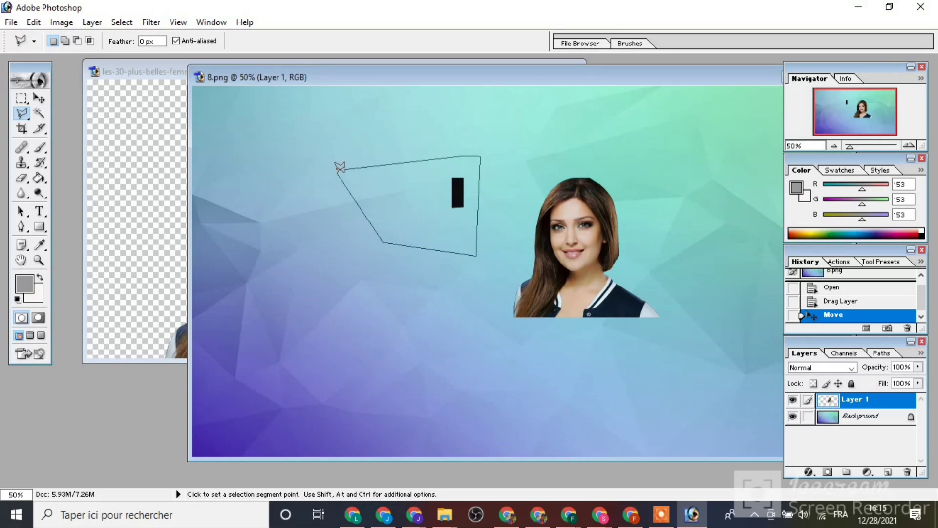
click(340, 168)
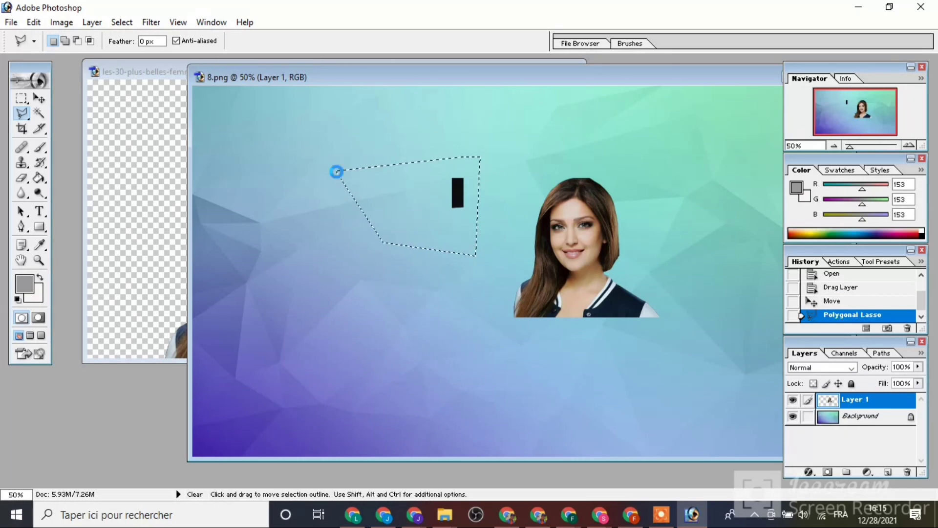
key(Delete)
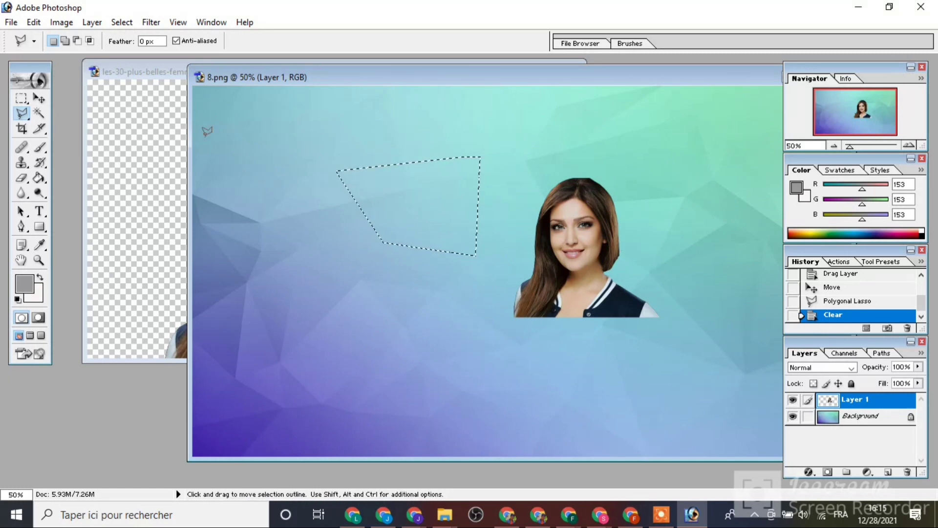
click(287, 175)
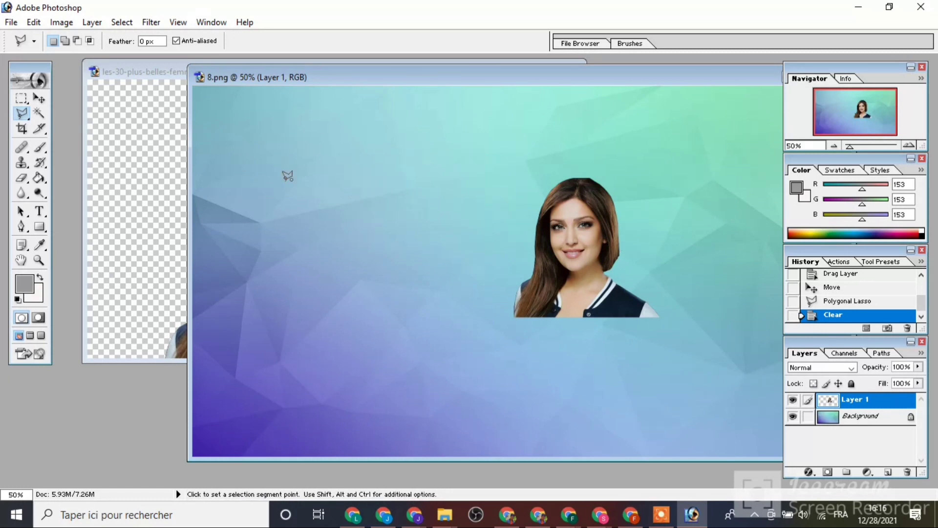
- Enlarge the woman's layer with Free Transform to about 256% width and 286% height, and shift her right
click(35, 23)
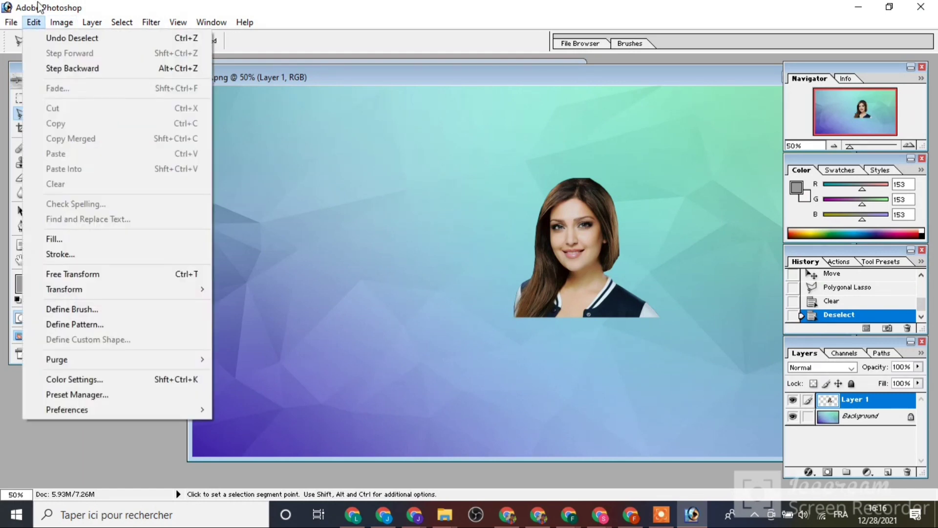
click(120, 272)
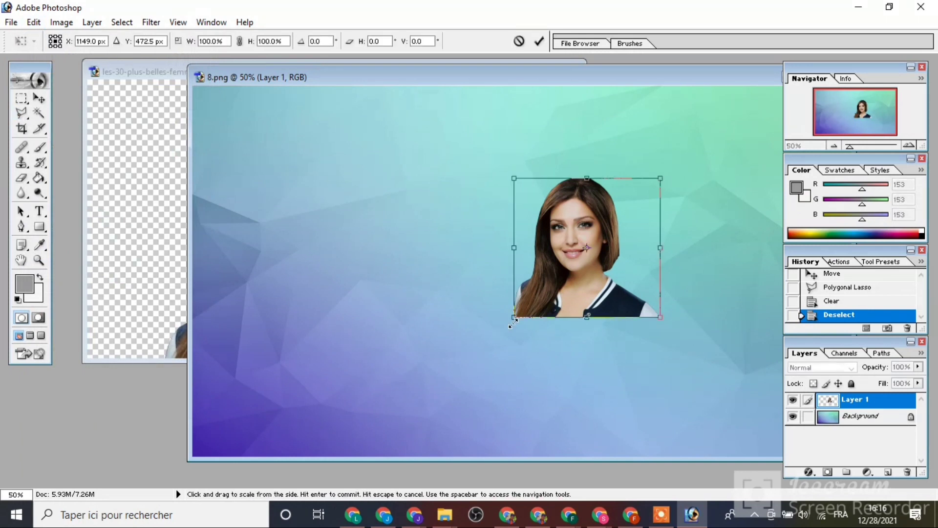
drag(511, 323, 341, 421)
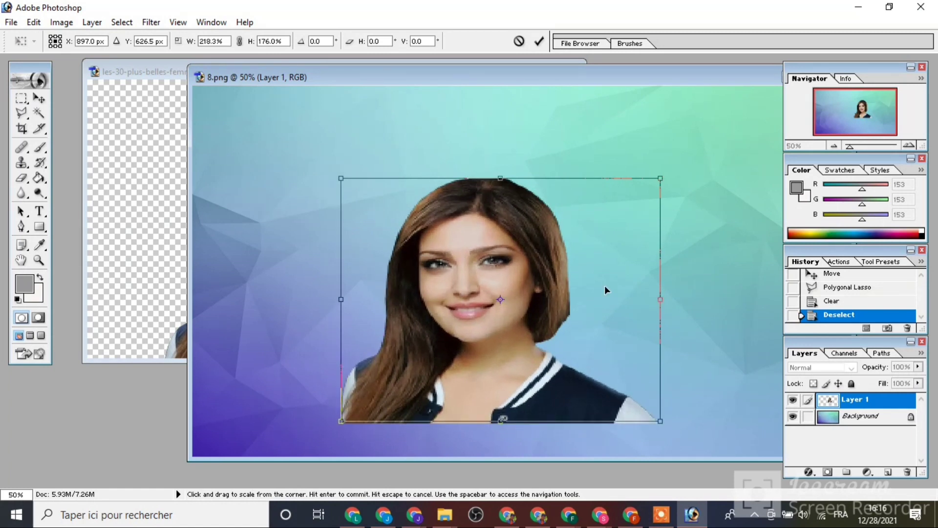
drag(659, 182, 671, 65)
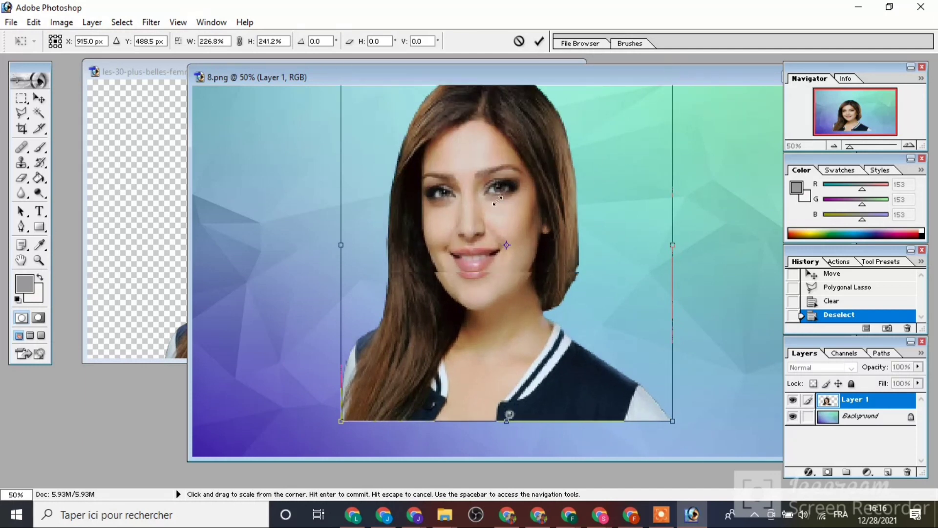
drag(342, 420, 300, 465)
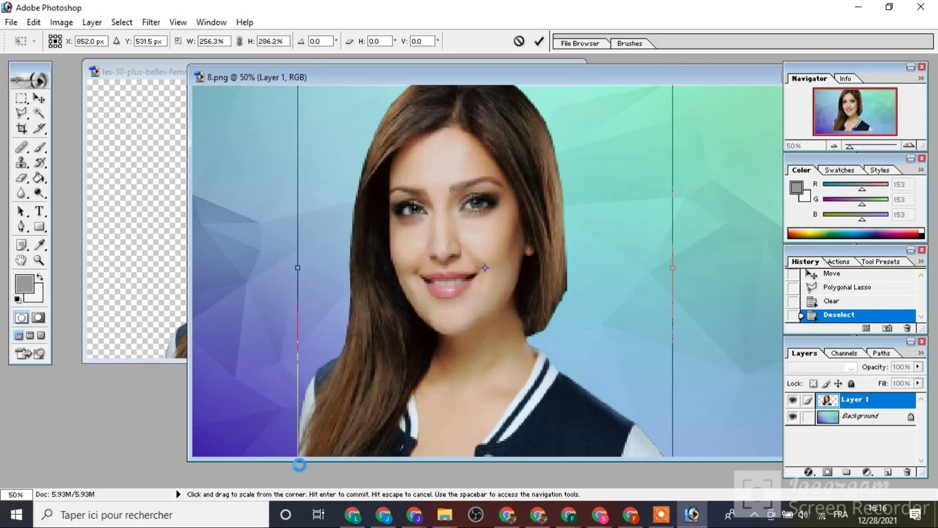
drag(491, 299, 567, 294)
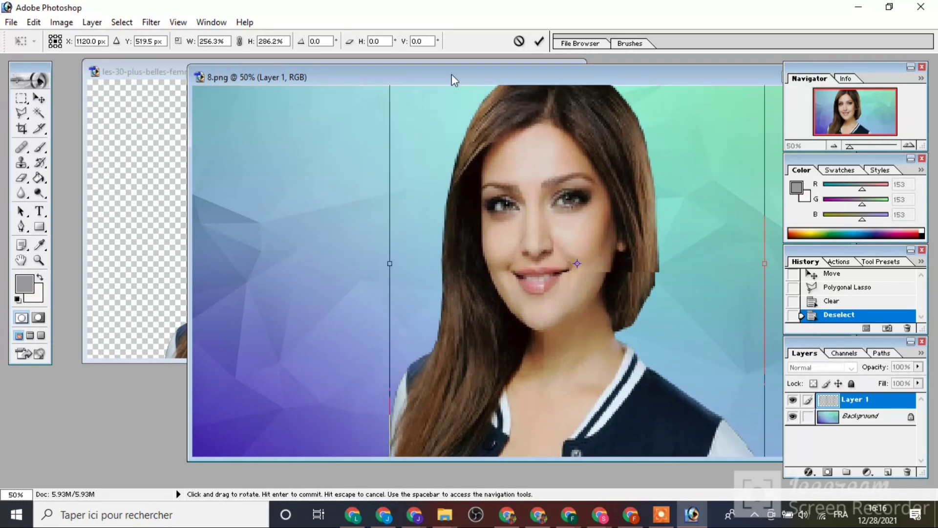
- Reveal the whole 8.png window, fit the woman to the canvas height at about 288% width and 266% height, and apply the transform
drag(445, 78, 335, 74)
drag(409, 211, 383, 193)
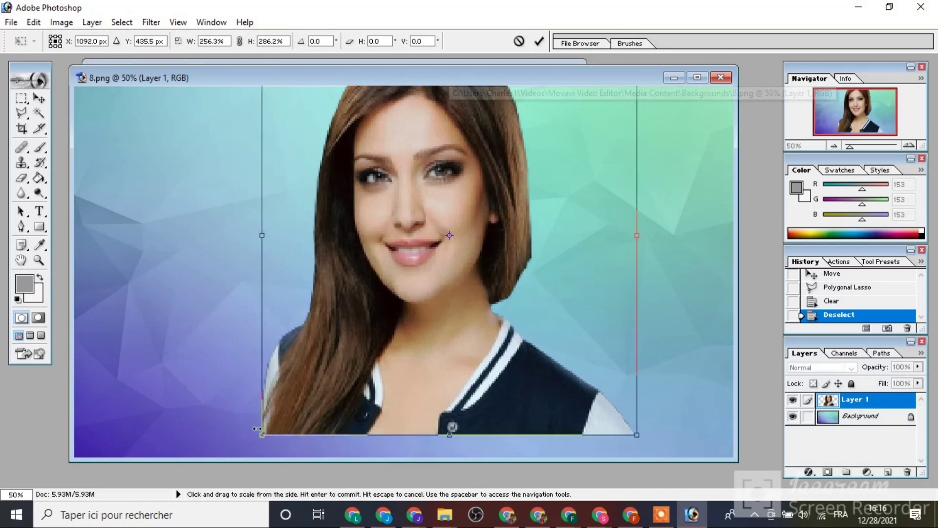
drag(256, 429, 261, 421)
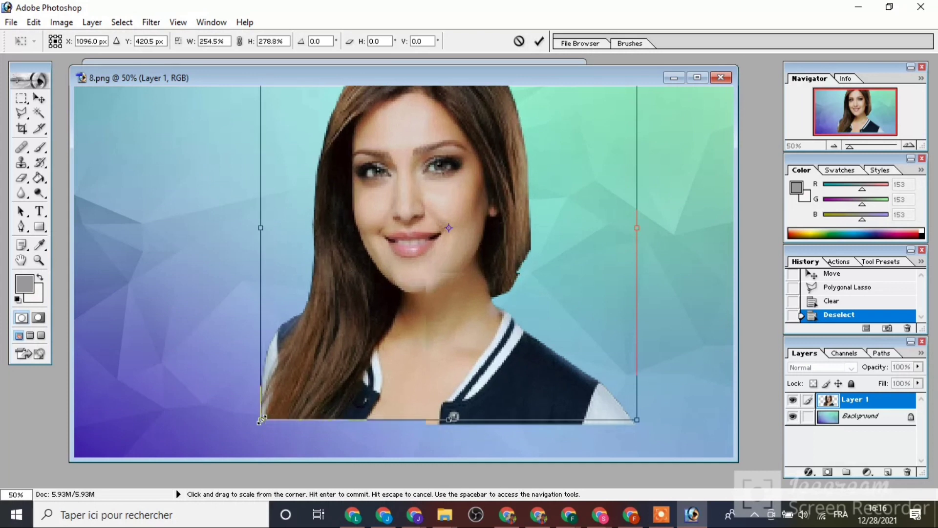
drag(391, 278, 385, 228)
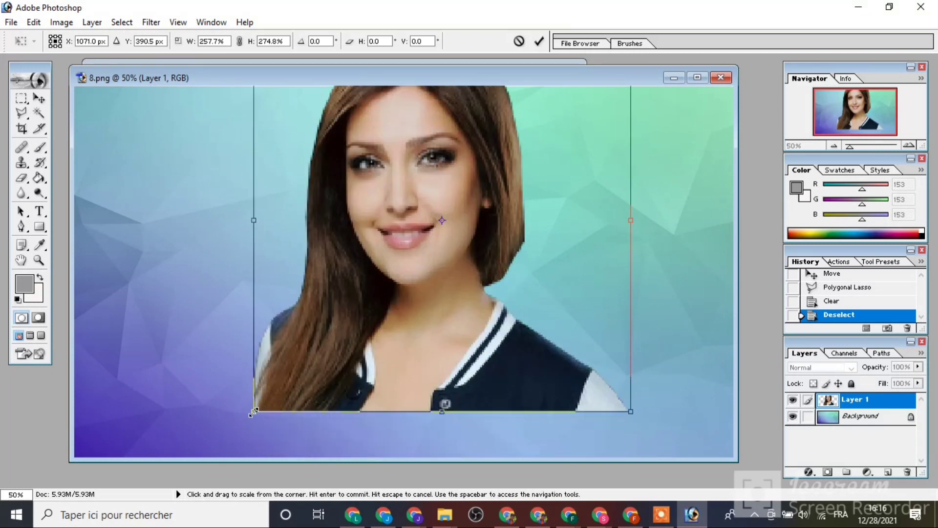
drag(253, 411, 259, 400)
drag(407, 282, 398, 338)
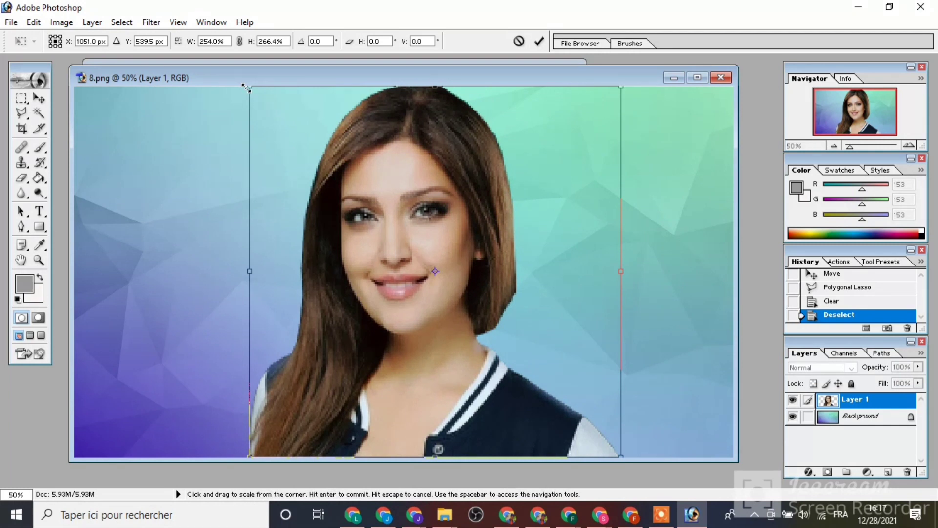
drag(244, 87, 196, 91)
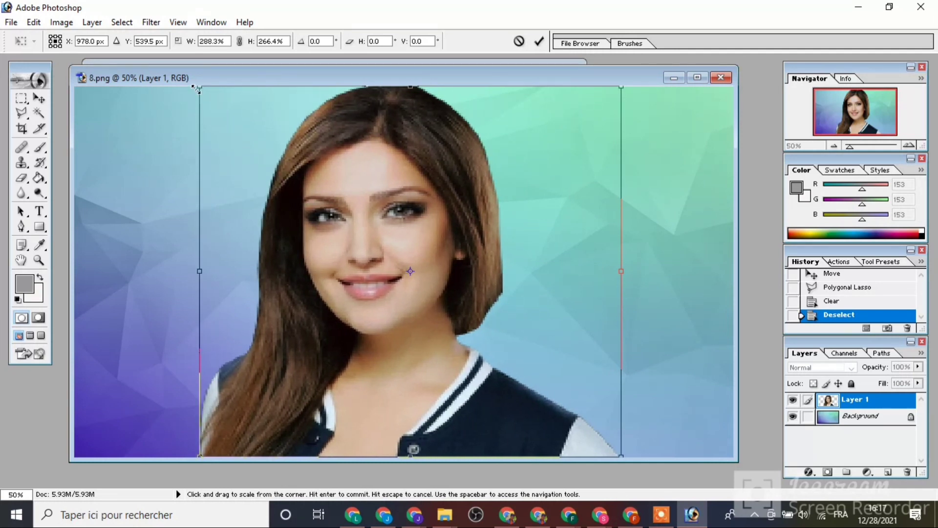
click(540, 43)
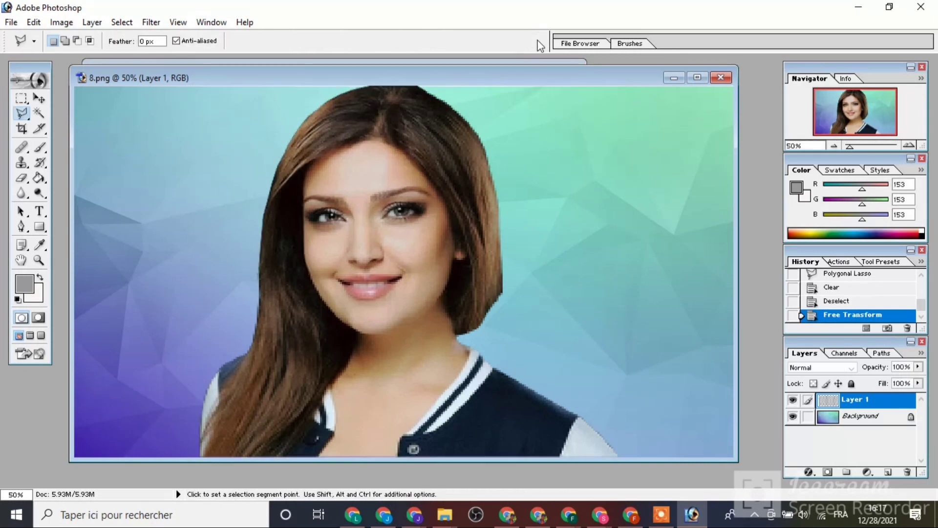
- Soften the cut edge along the woman's hair and sleeve on the image's left side with the Blur tool at 50% strength
click(21, 193)
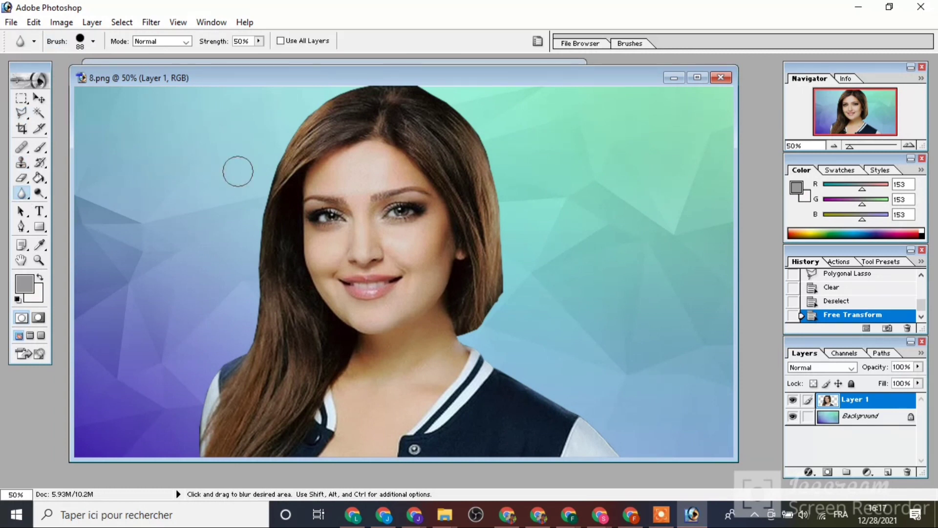
mouse_move(257, 211)
mouse_down()
mouse_move(252, 298)
mouse_move(225, 353)
mouse_up()
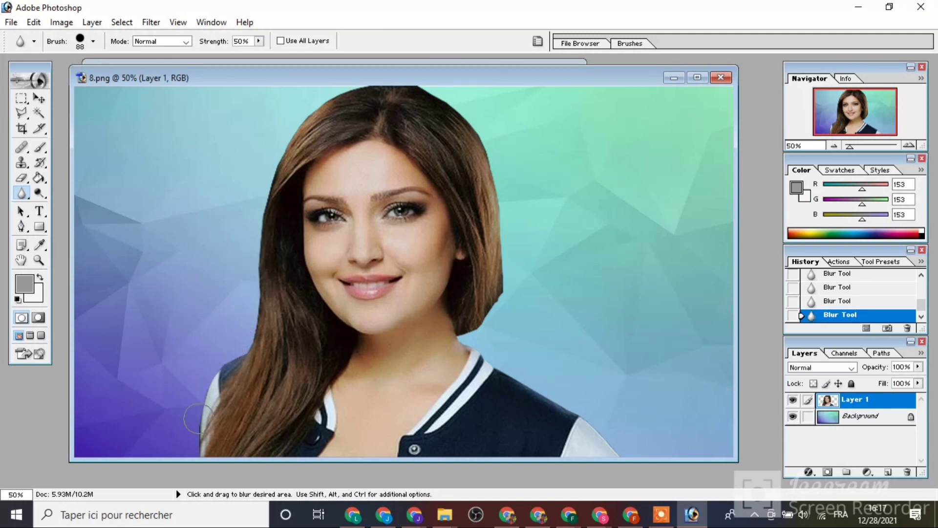
mouse_move(194, 428)
mouse_down()
mouse_move(186, 449)
mouse_move(201, 399)
mouse_up()
mouse_move(197, 460)
mouse_down()
mouse_move(252, 321)
mouse_move(259, 283)
mouse_move(240, 283)
mouse_up()
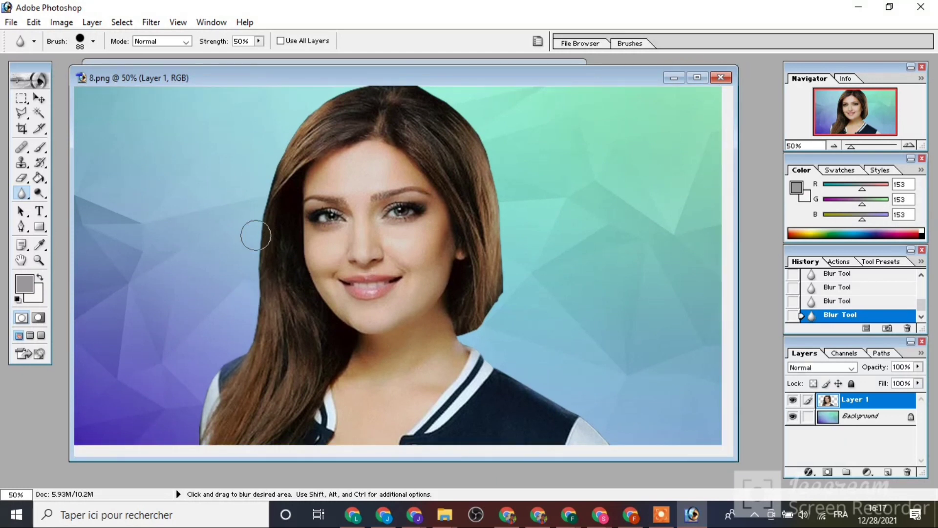
drag(268, 189, 268, 186)
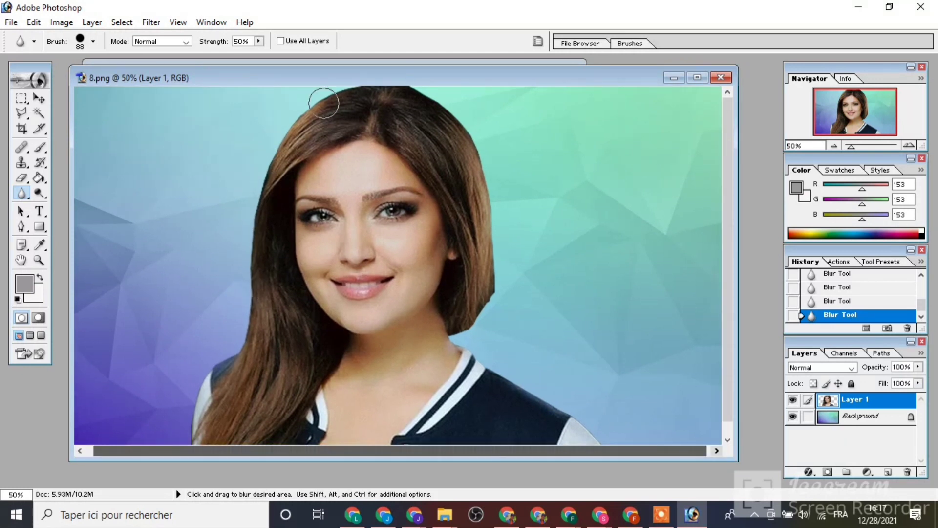
- Blur the cut edge over the top of the head, down the right side of the hair and along the right shoulder
mouse_move(325, 102)
mouse_down()
mouse_move(301, 108)
mouse_move(422, 94)
mouse_up()
drag(422, 94, 492, 206)
drag(458, 332, 605, 437)
- Set the Blur brush diameter to 84 px and touch up the edge of the sleeve on the image's left side
drag(176, 262, 197, 215)
right_click(189, 163)
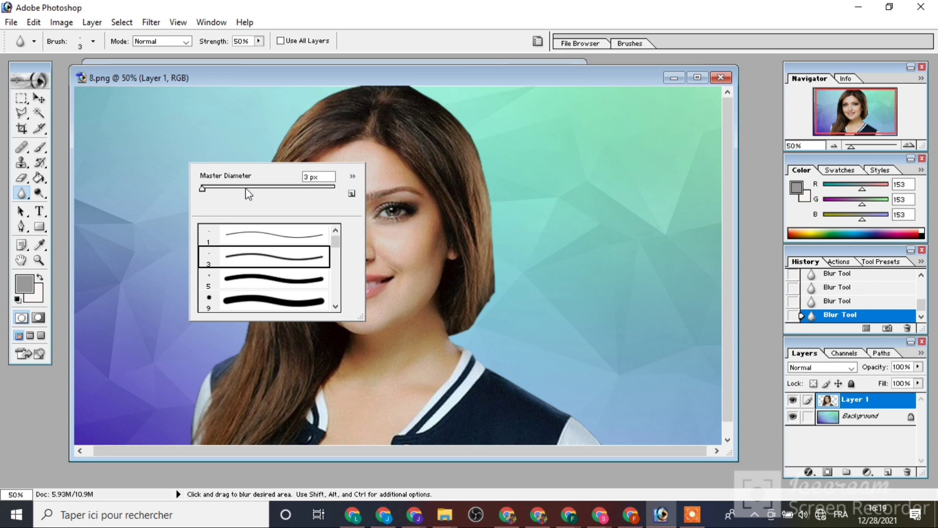
drag(183, 421, 184, 421)
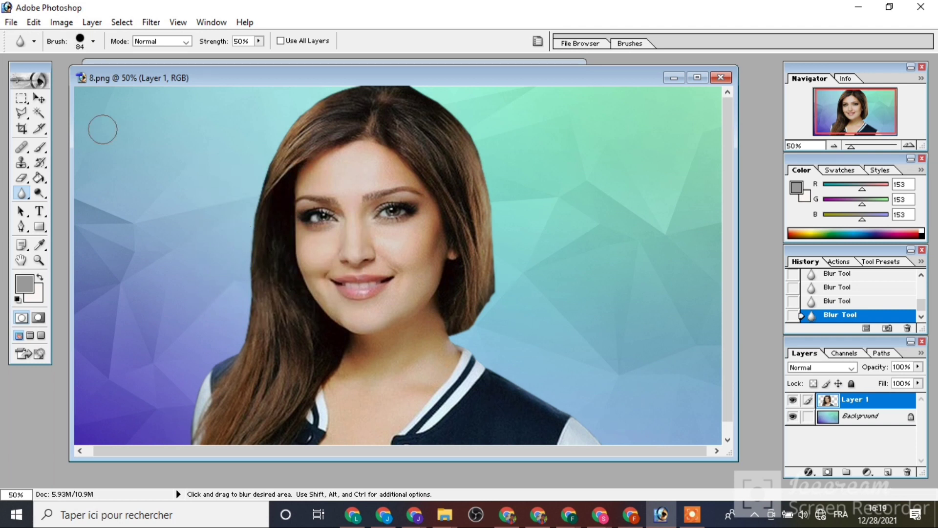
- Start the Topaz DeNoise 5 filter on the woman's layer, preview her face and set Overall Strength to 0.33
key(v)
click(154, 25)
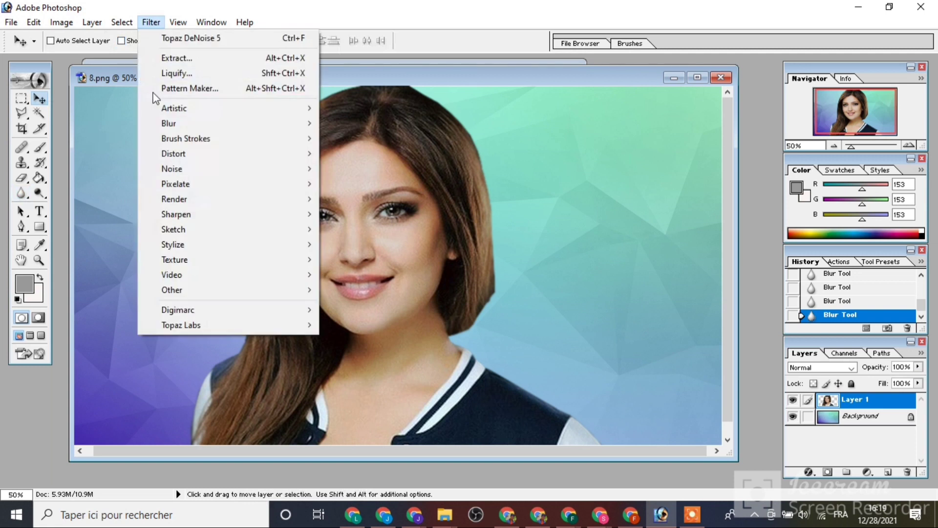
mouse_move(248, 321)
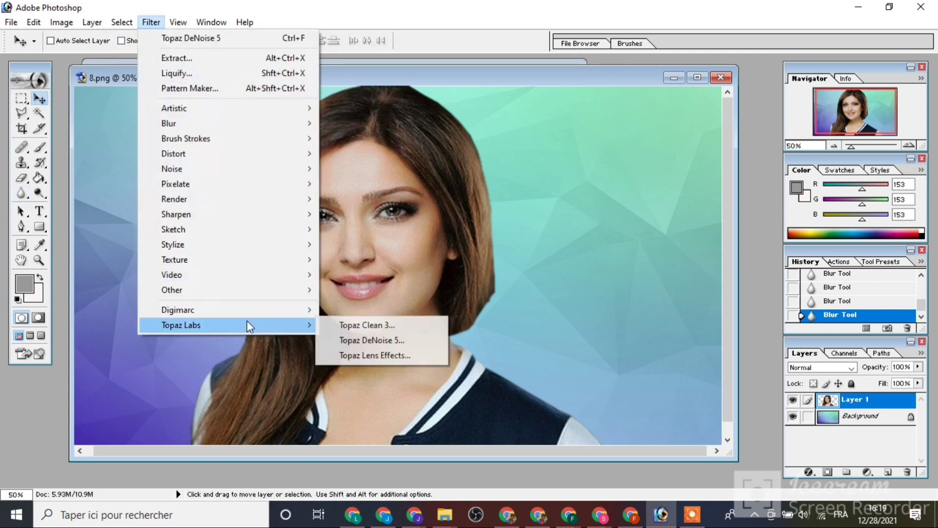
click(370, 340)
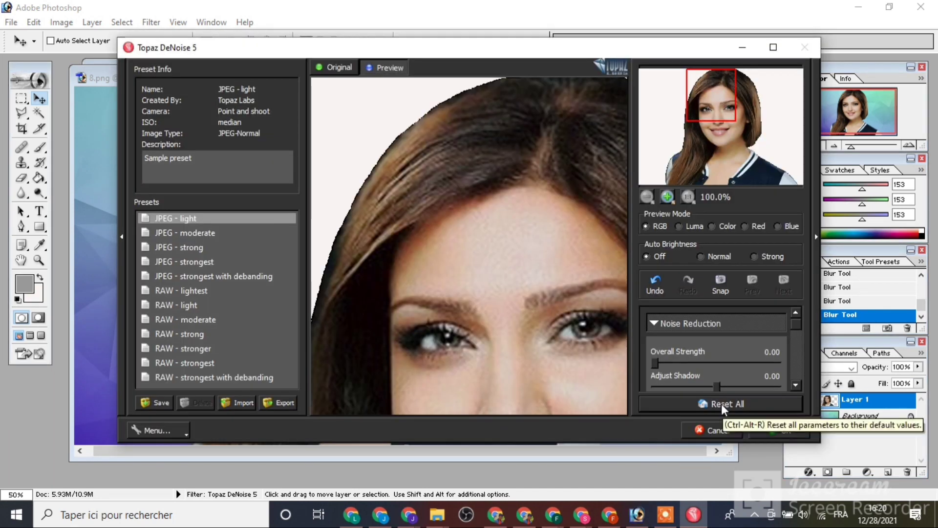
drag(726, 109, 730, 114)
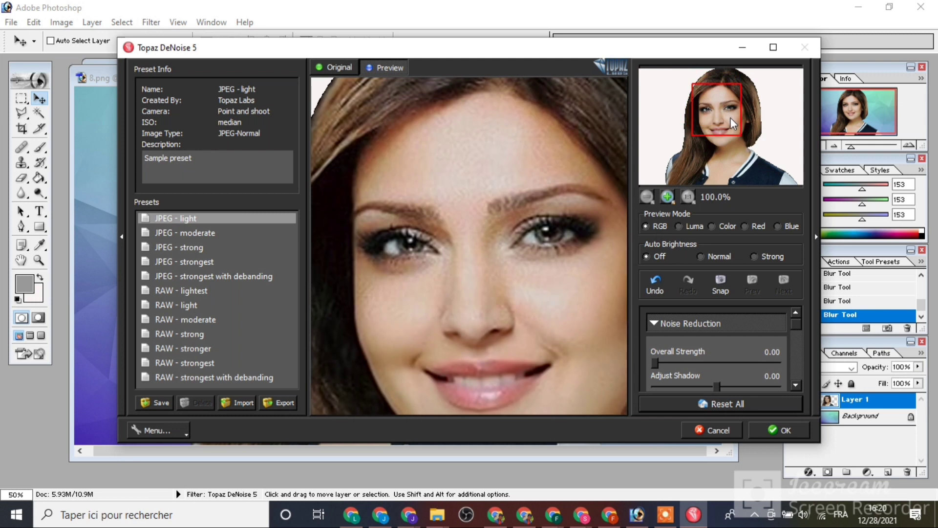
drag(655, 359, 696, 358)
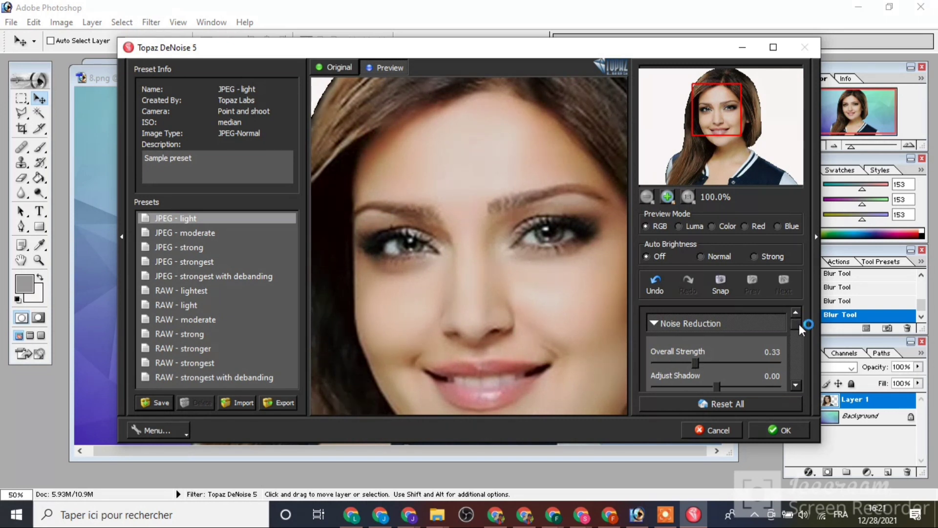
- Slightly raise Adjust Shadow, Adjust Highlight and Adjust Color - Red, increase Clean Color, and apply the noise reduction
drag(799, 325, 797, 329)
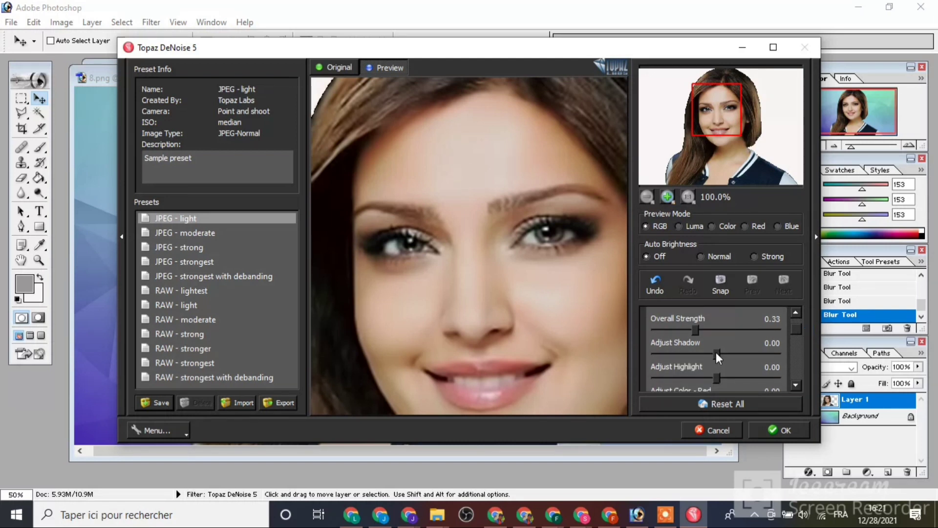
drag(716, 352, 726, 356)
drag(795, 329, 795, 334)
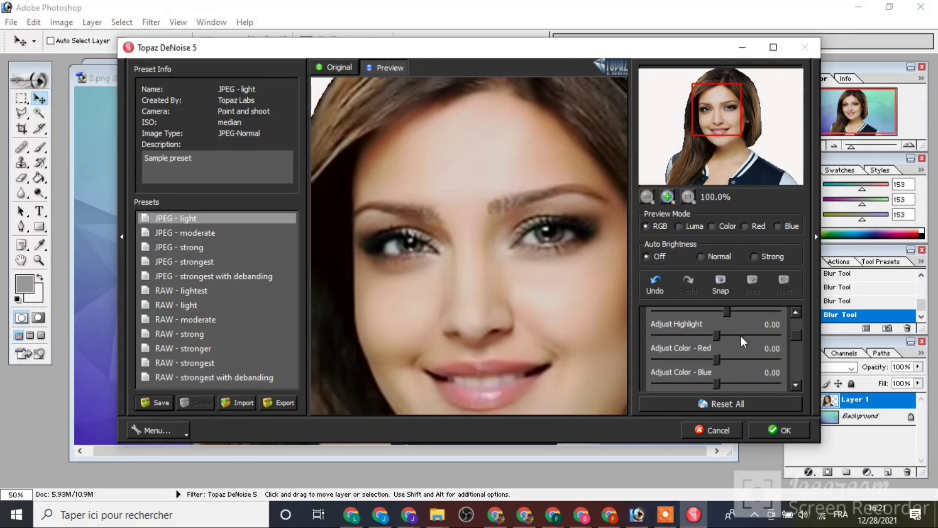
drag(719, 336, 729, 338)
drag(718, 359, 728, 357)
drag(795, 336, 793, 344)
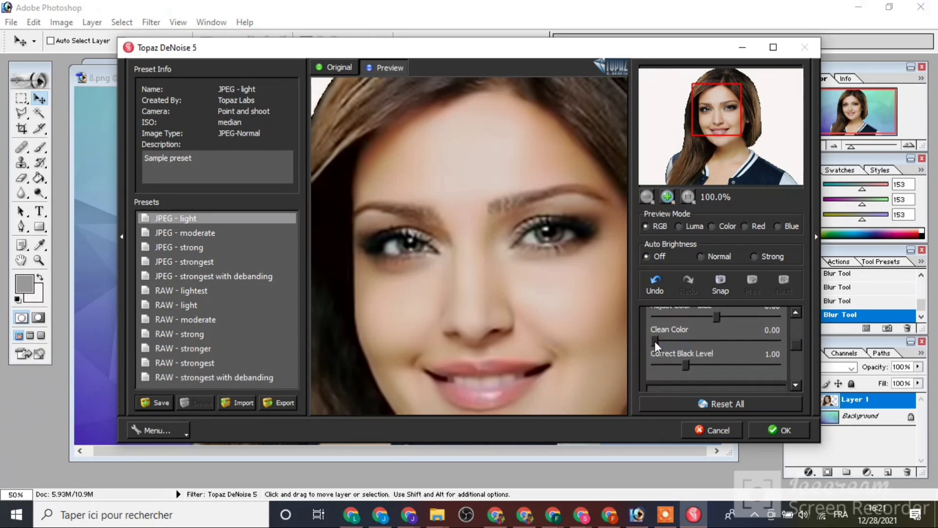
drag(655, 341, 690, 341)
click(763, 433)
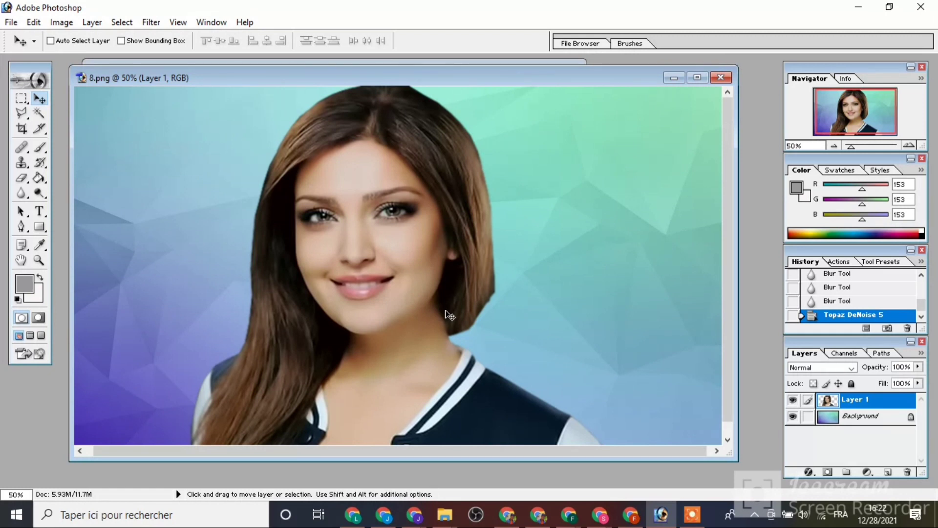
- Zoom in to 66.7% on the woman's face and examine the smoothed skin and hair edges
click(39, 260)
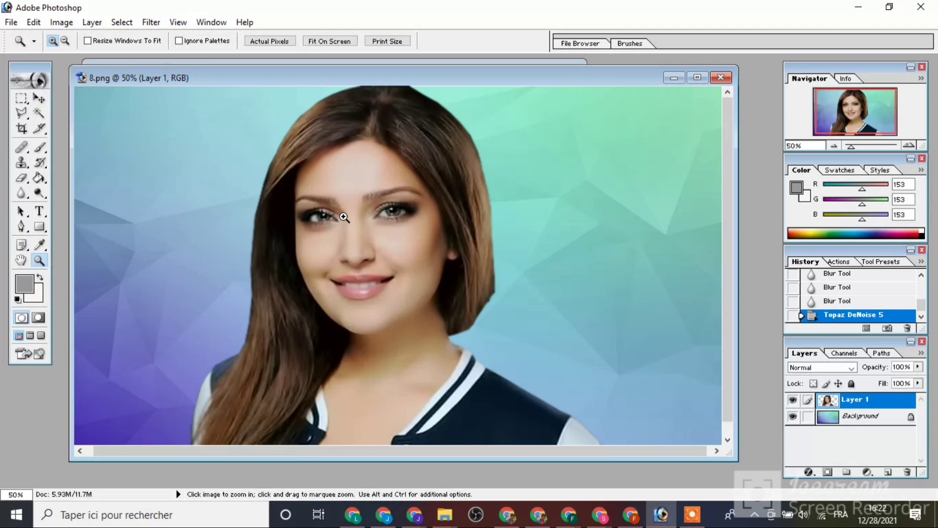
drag(344, 217, 345, 234)
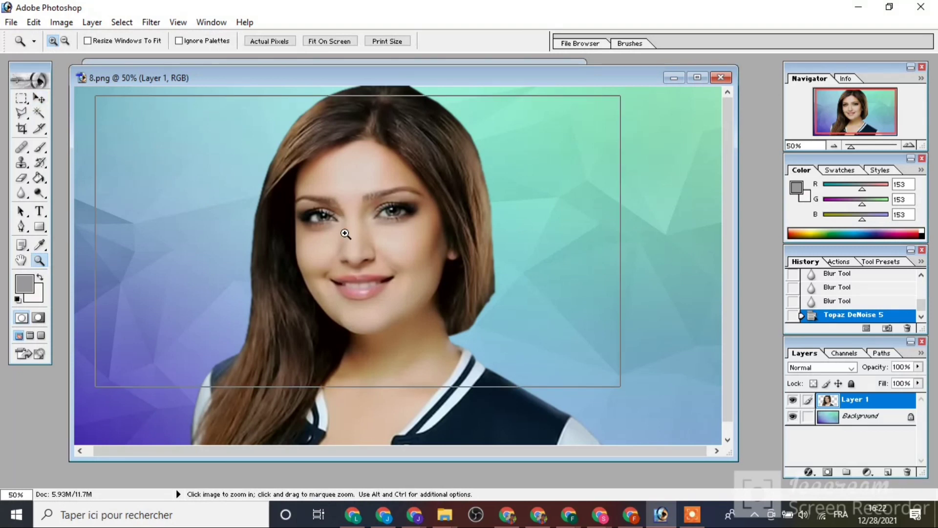
click(345, 233)
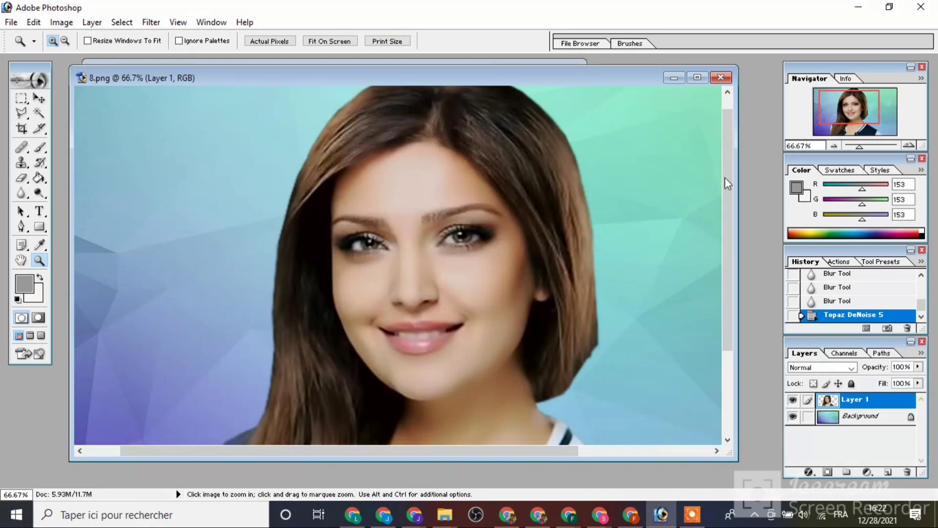
drag(725, 177, 710, 161)
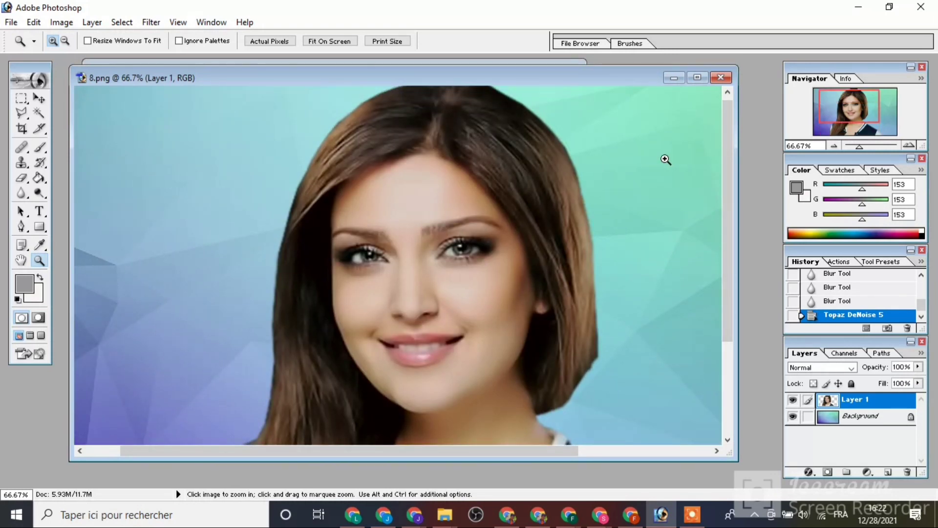